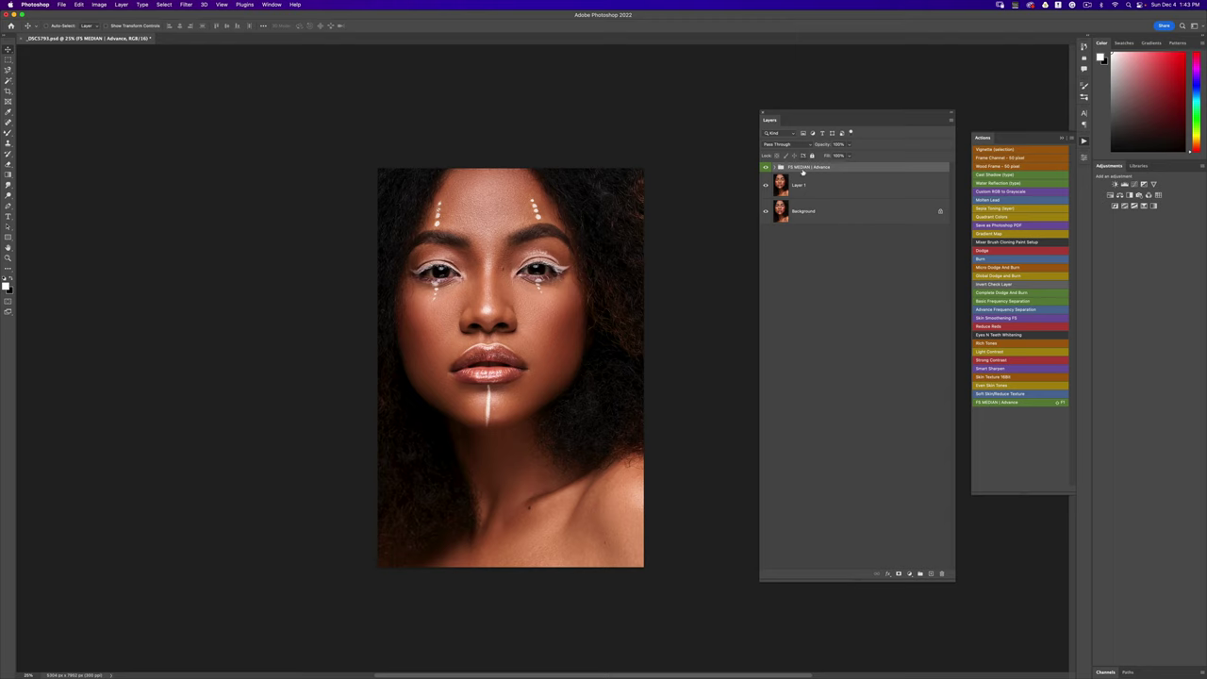
Look over the layers inside the FS MEDIAN | Advance group and compare the portrait with the group hidden and shown
key("z")
mouse_move(495, 266)
left_mouse_down()
mouse_move(533, 266)
mouse_move(505, 267)
left_mouse_up()
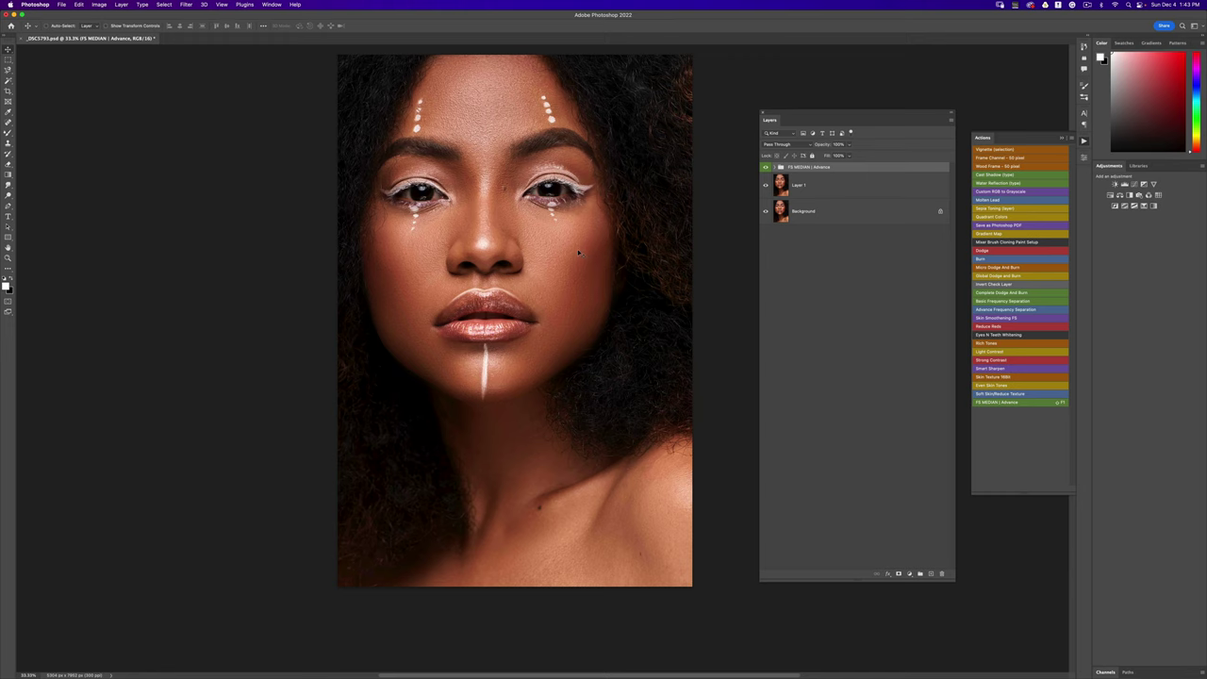
scroll(579, 250, "up", 2)
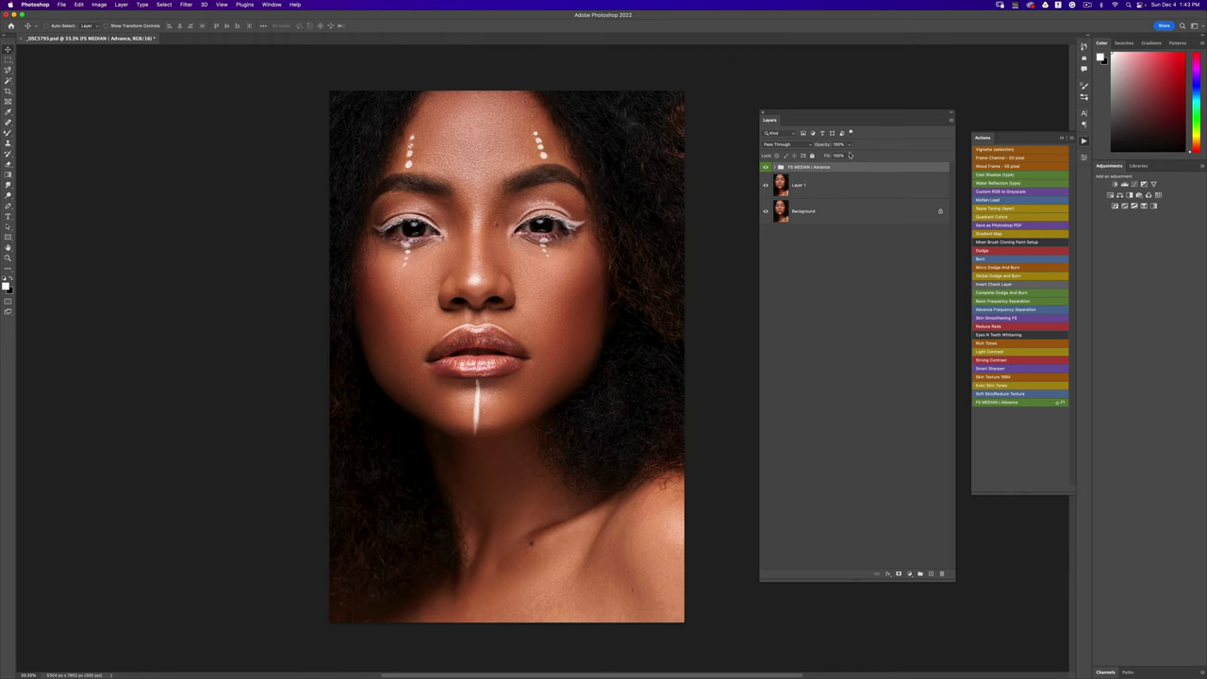
left_click(773, 167)
mouse_move(848, 144)
left_mouse_down()
mouse_move(825, 156)
mouse_move(851, 152)
mouse_move(846, 161)
left_mouse_up()
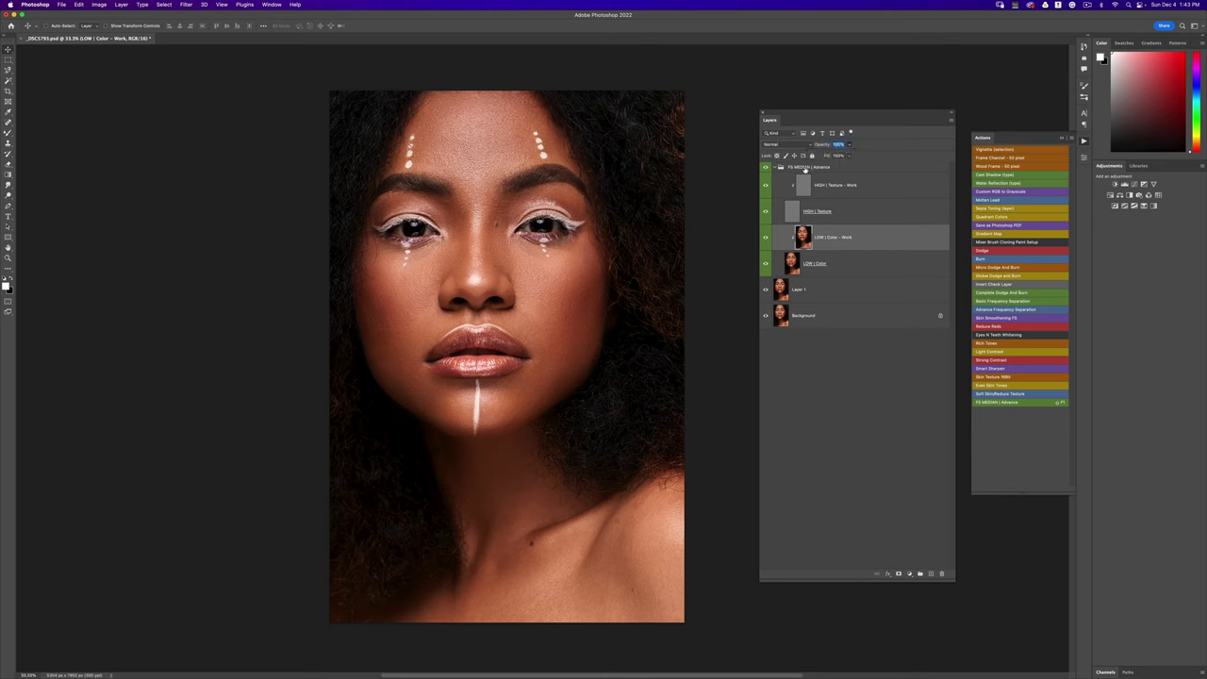
left_click(778, 166)
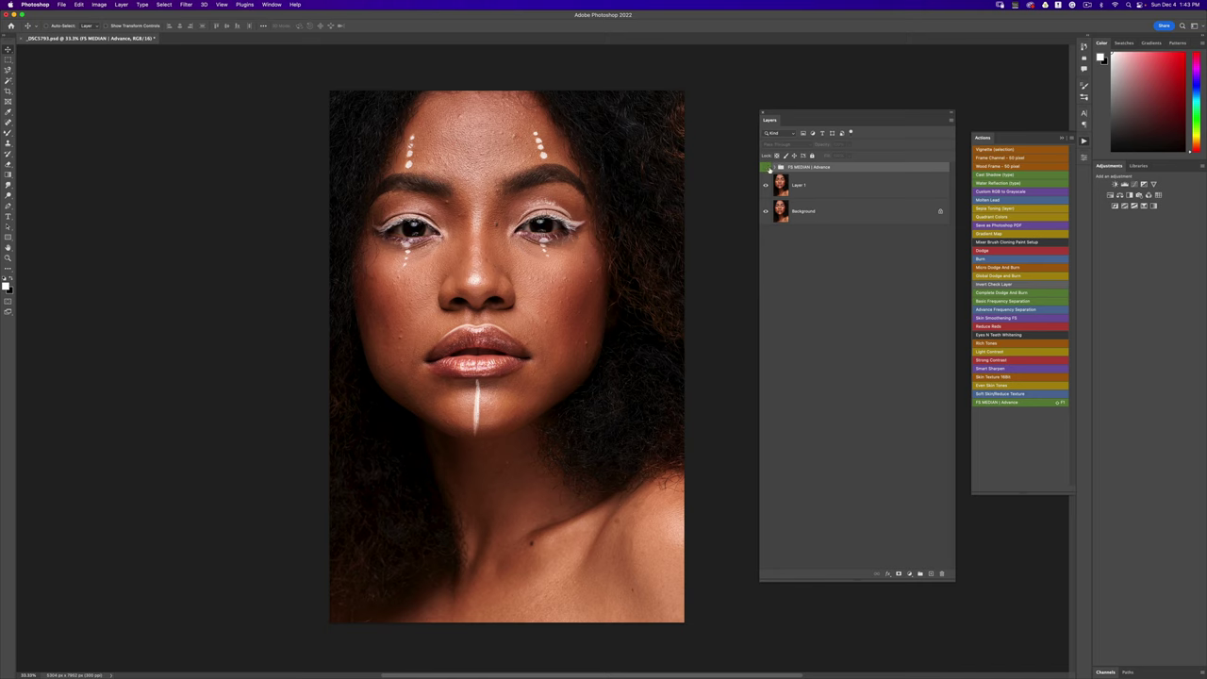
left_click(766, 167)
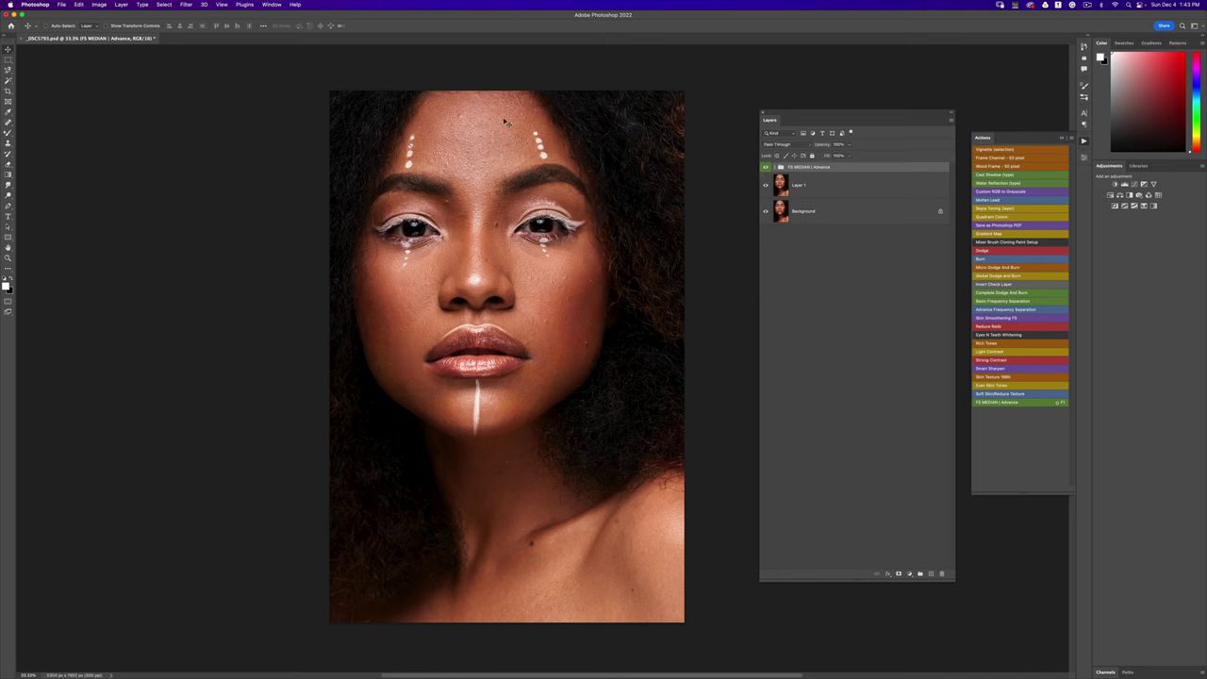
Examine the retouched skin texture around the eyes, nose, lips and cheeks up close, and then review the whole portrait
key("z")
left_click(532, 306)
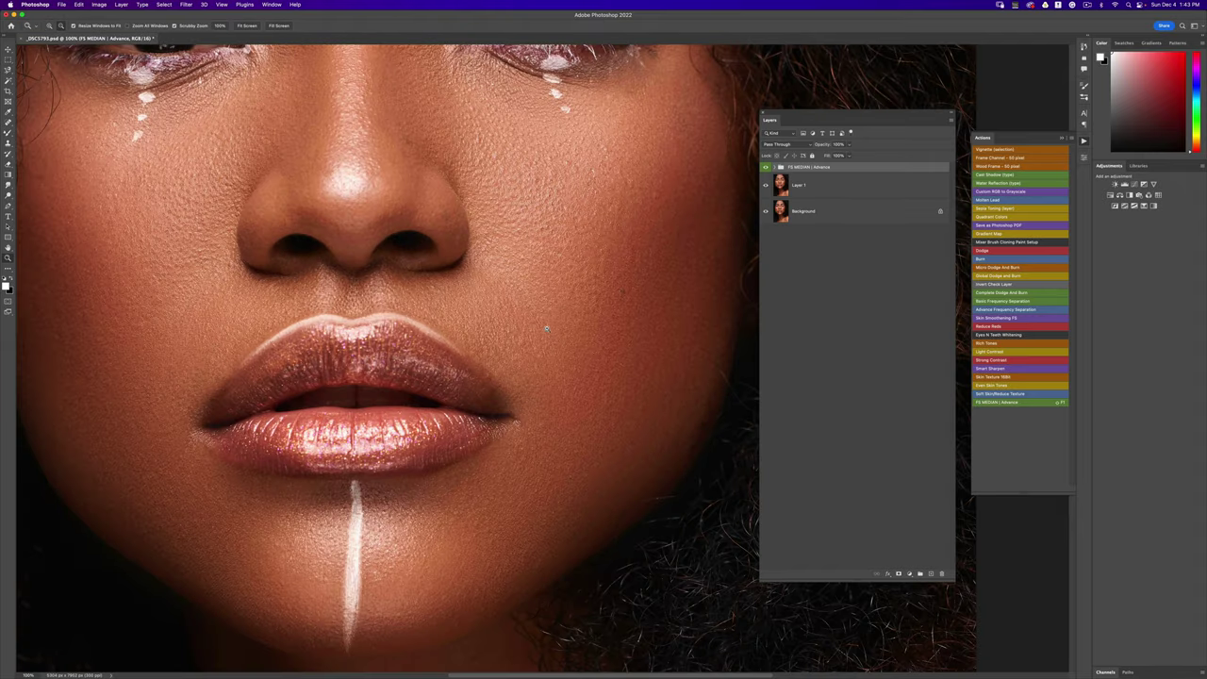
key("super+0")
key("v")
key("super+plus")
scroll(433, 248, "up", 3)
scroll(483, 274, "down", 5)
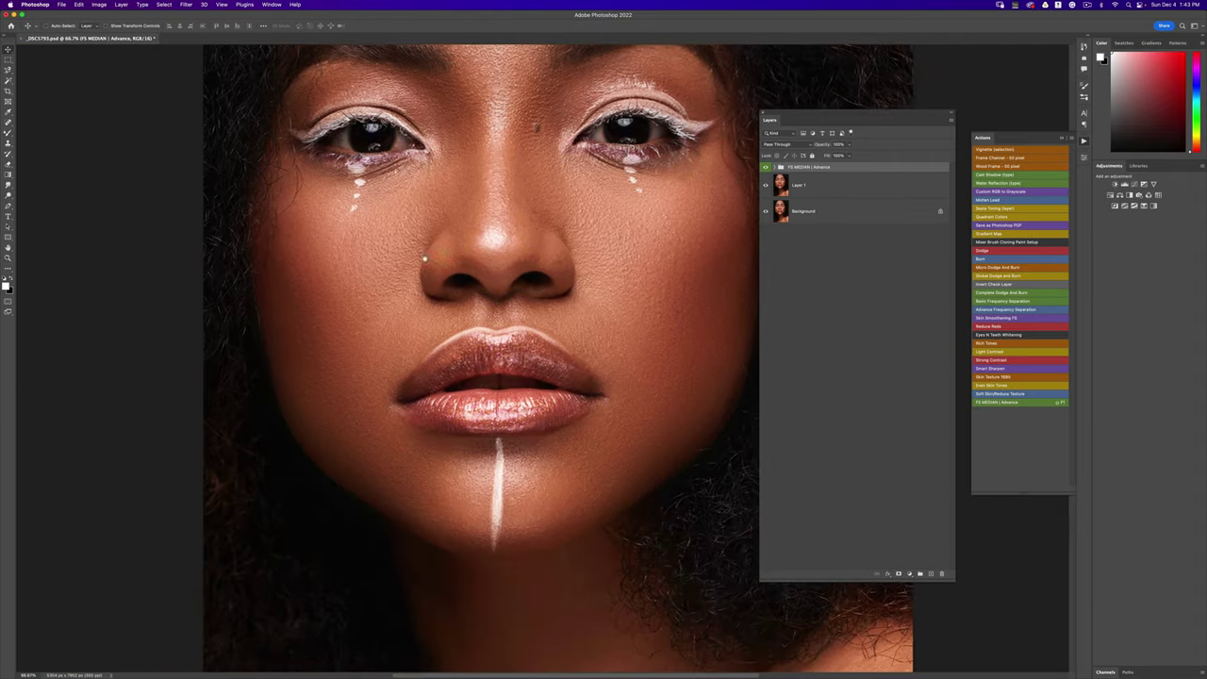
key("z")
key("super+minus")
key("super+minus")
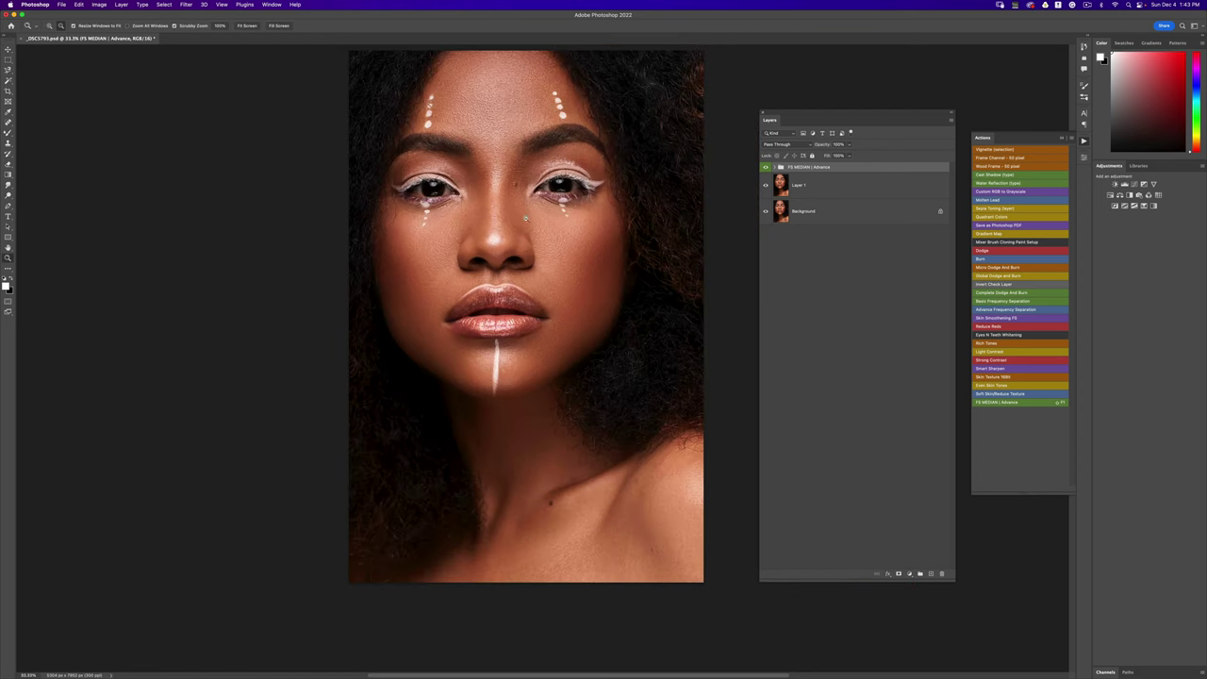
left_click(525, 221, "alt")
left_click(525, 230)
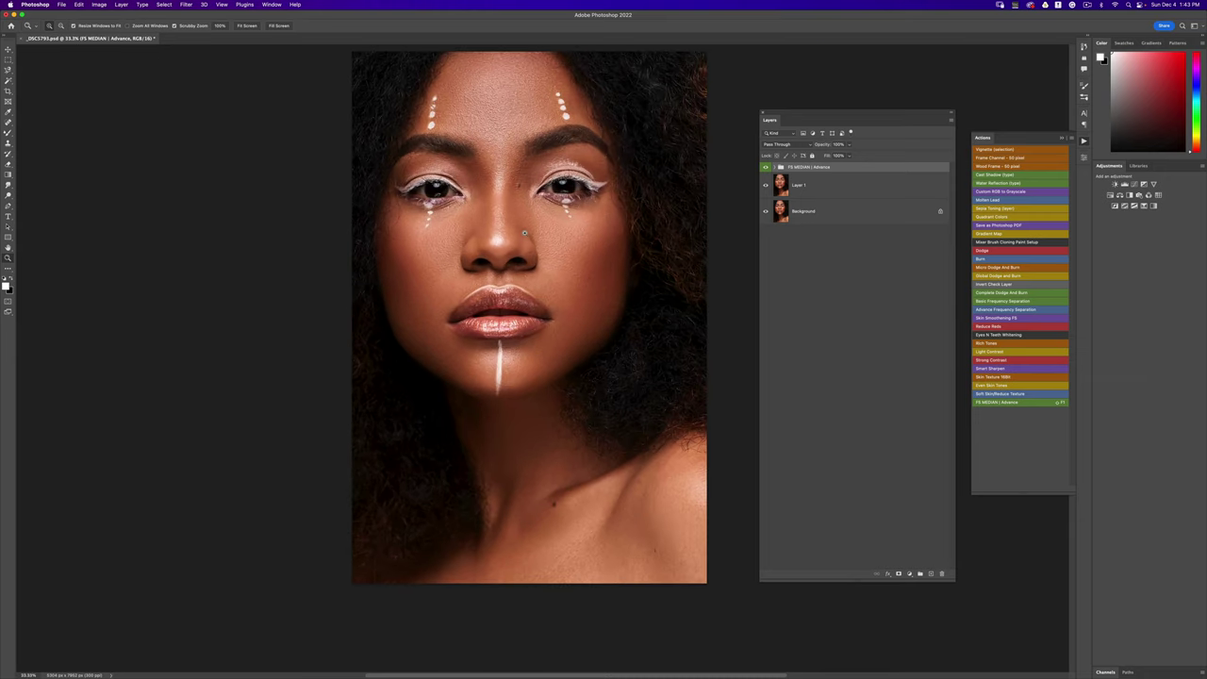
left_click(525, 230)
left_click(525, 230, "alt")
key("v")
scroll(525, 230, "up", 2)
scroll(525, 230, "right", 2)
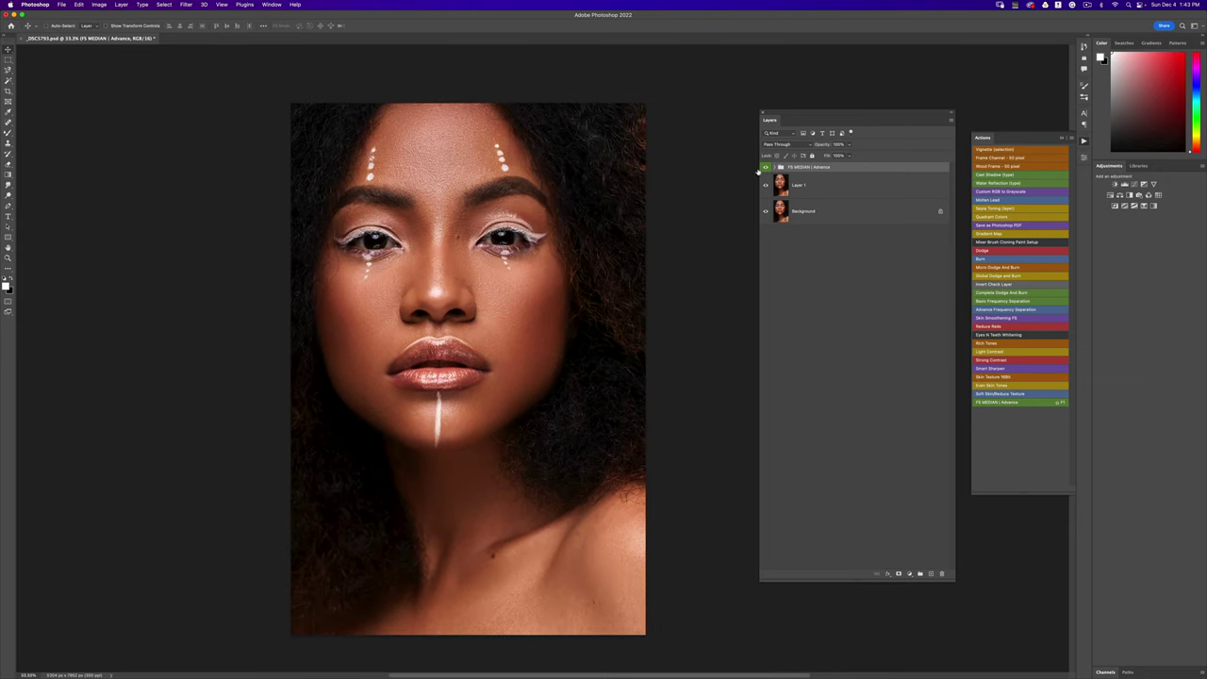
Hide the existing group and run the FS MEDIAN | Advance action on Layer 1, accepting its Median and Apply Image settings
left_click(766, 167)
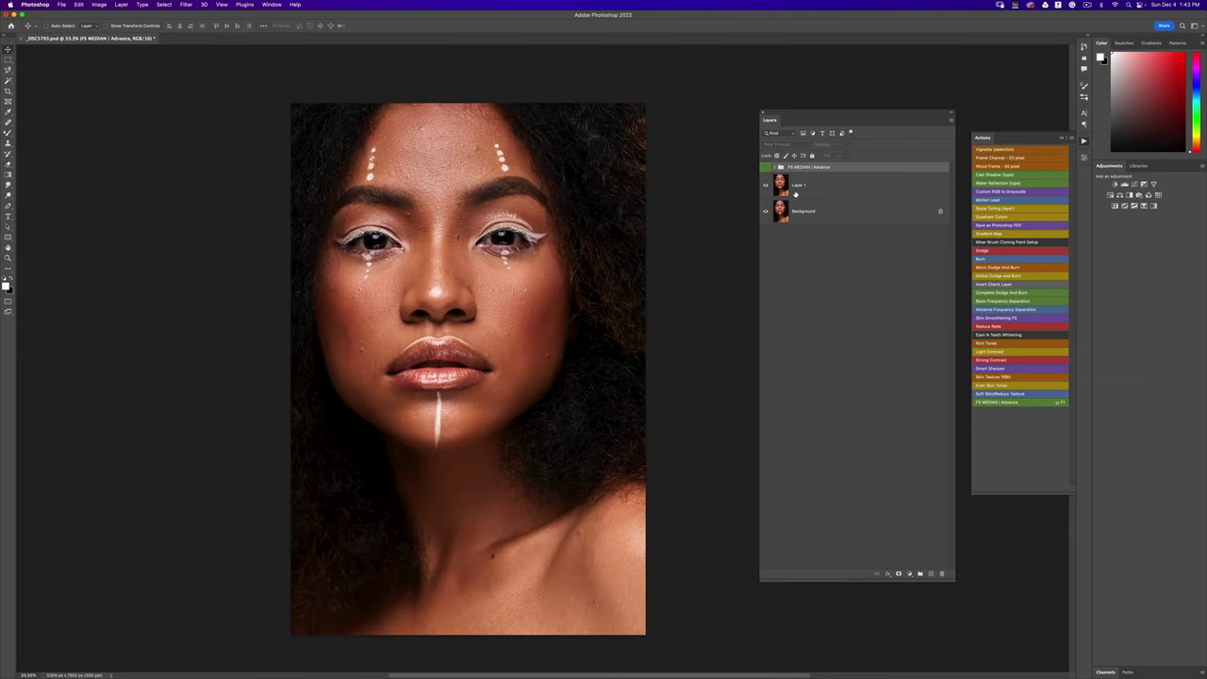
left_click(795, 194)
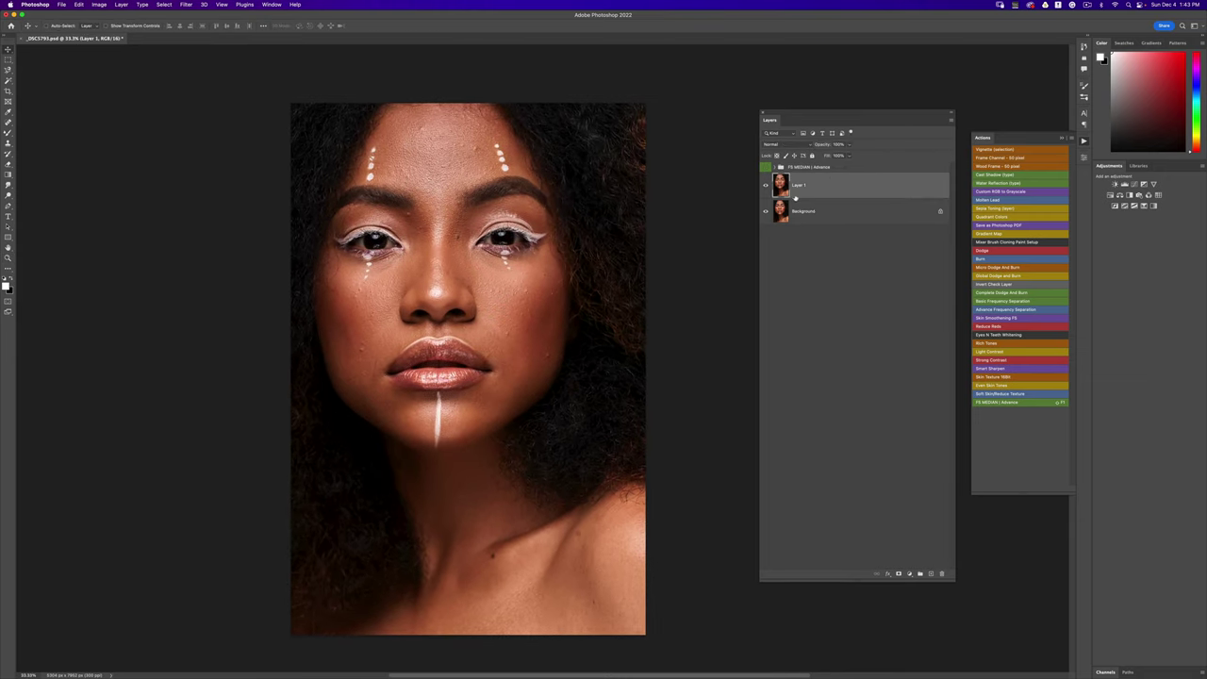
left_click(988, 404)
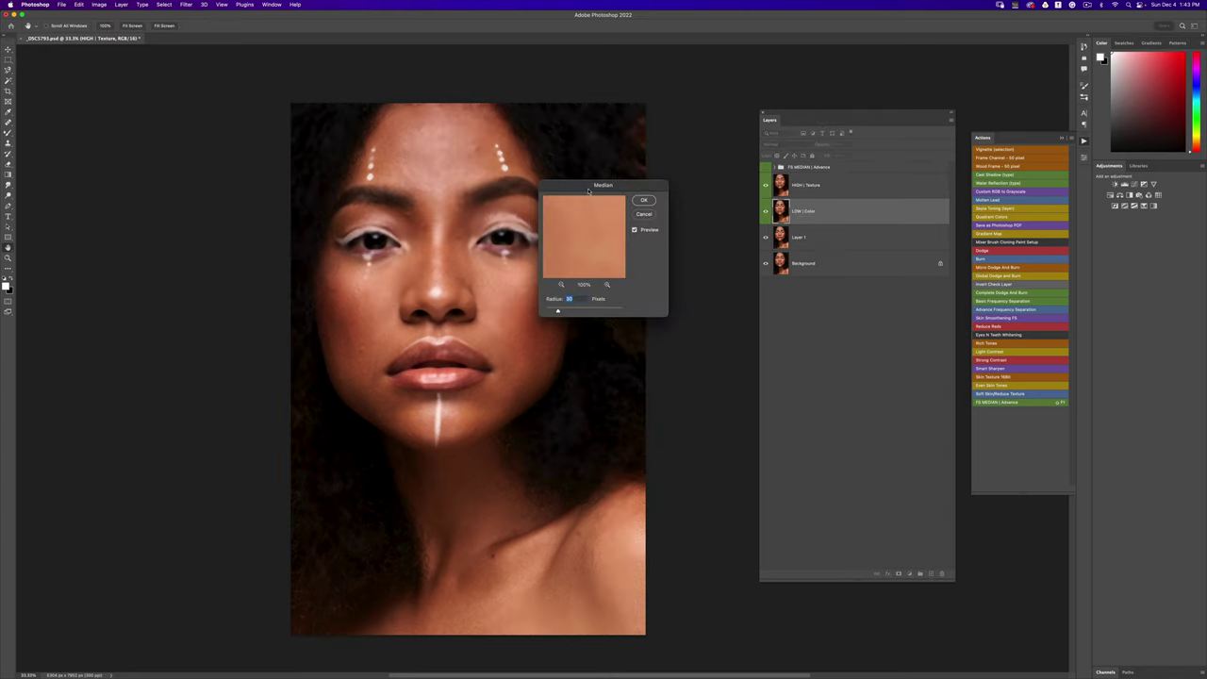
left_click_drag(606, 192, 679, 192)
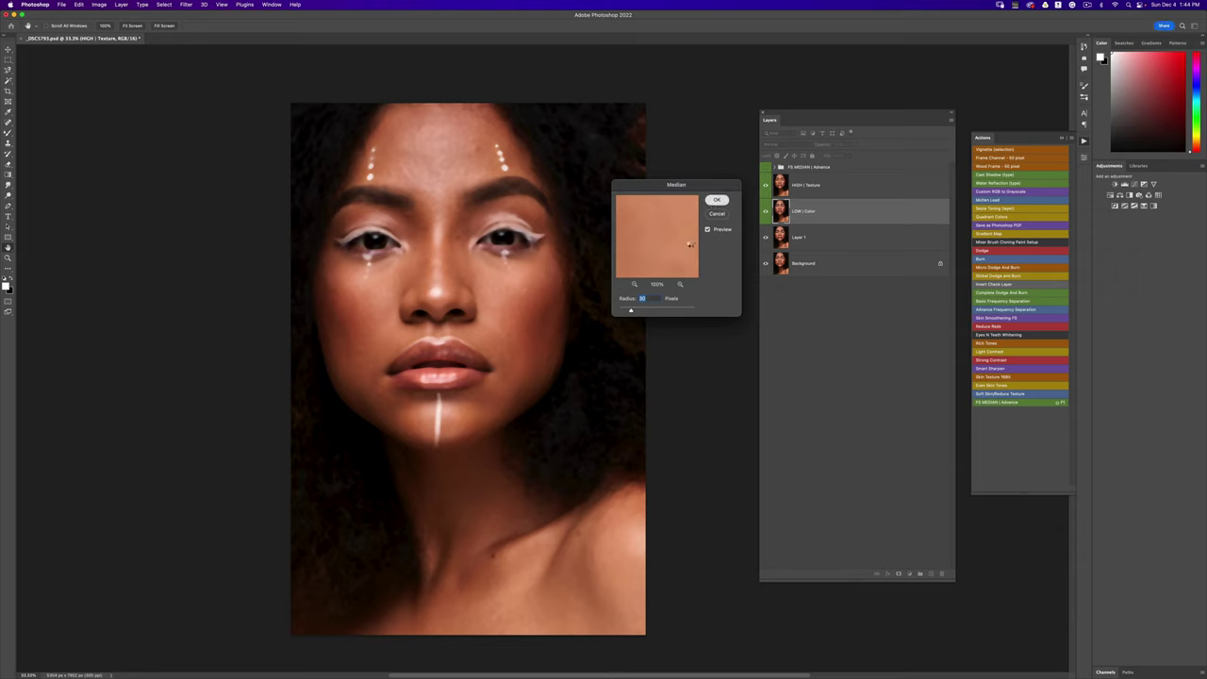
key("Return")
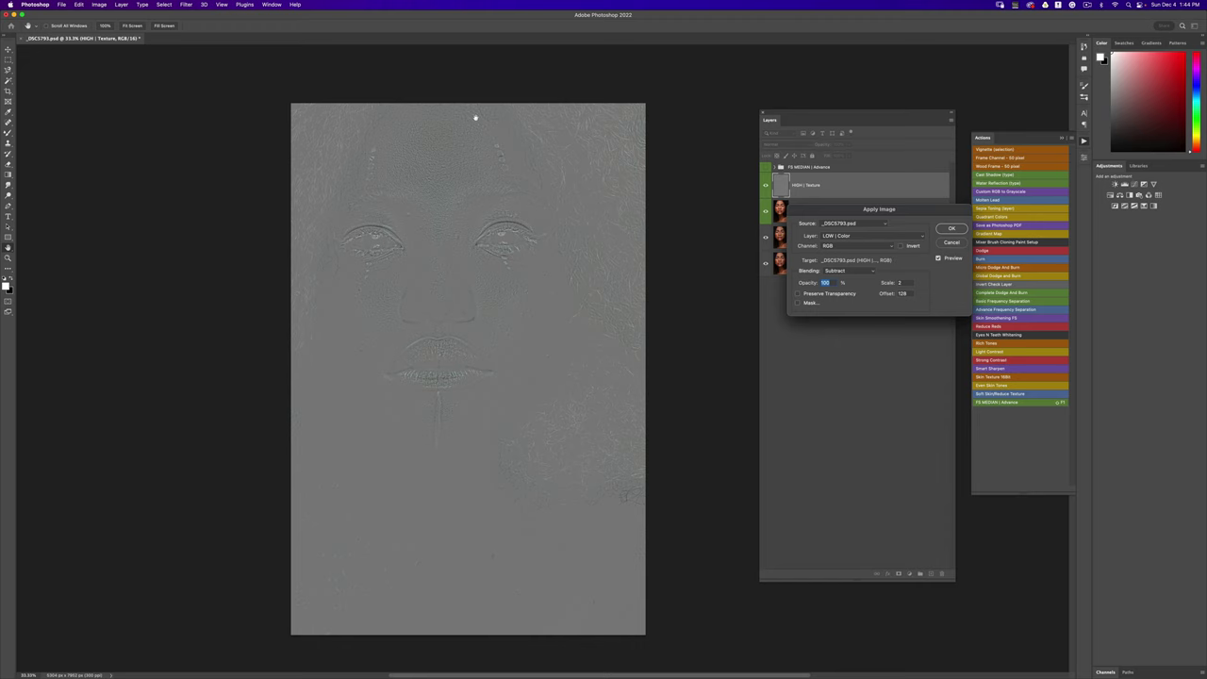
left_click(950, 229)
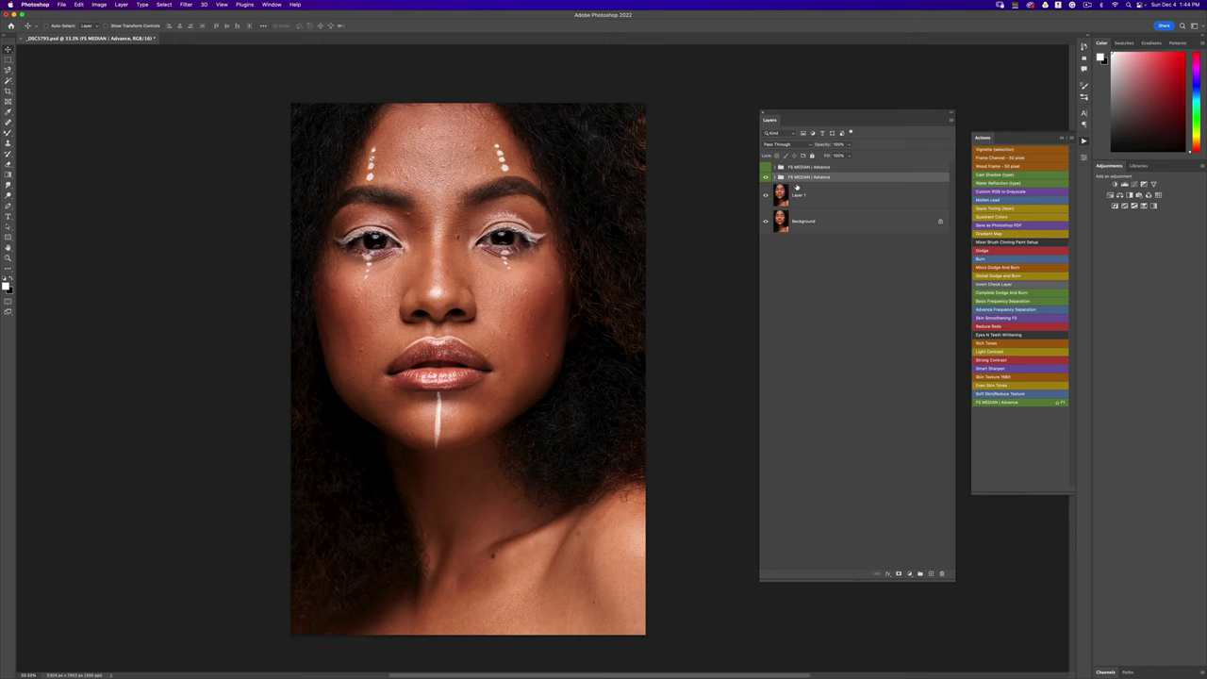
Review the new FS MEDIAN | Advance group's layers, with the Mixer Brush active and the LOW | Color - Work layer selected
left_click(775, 177)
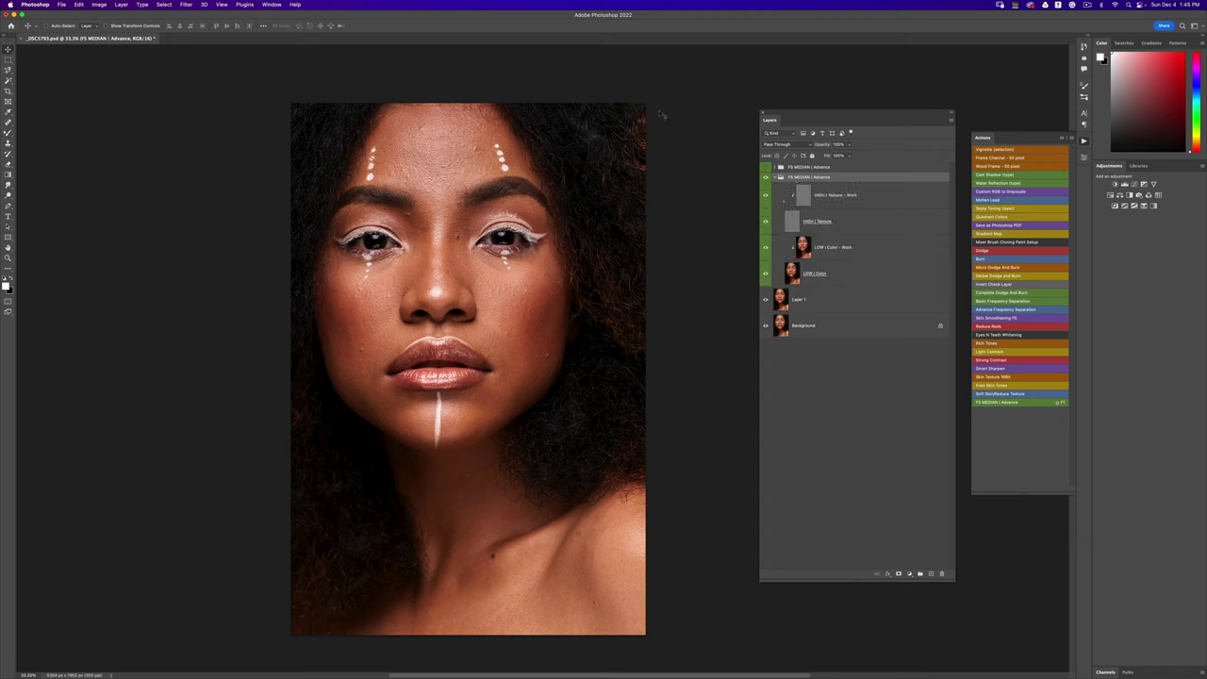
left_click(8, 133)
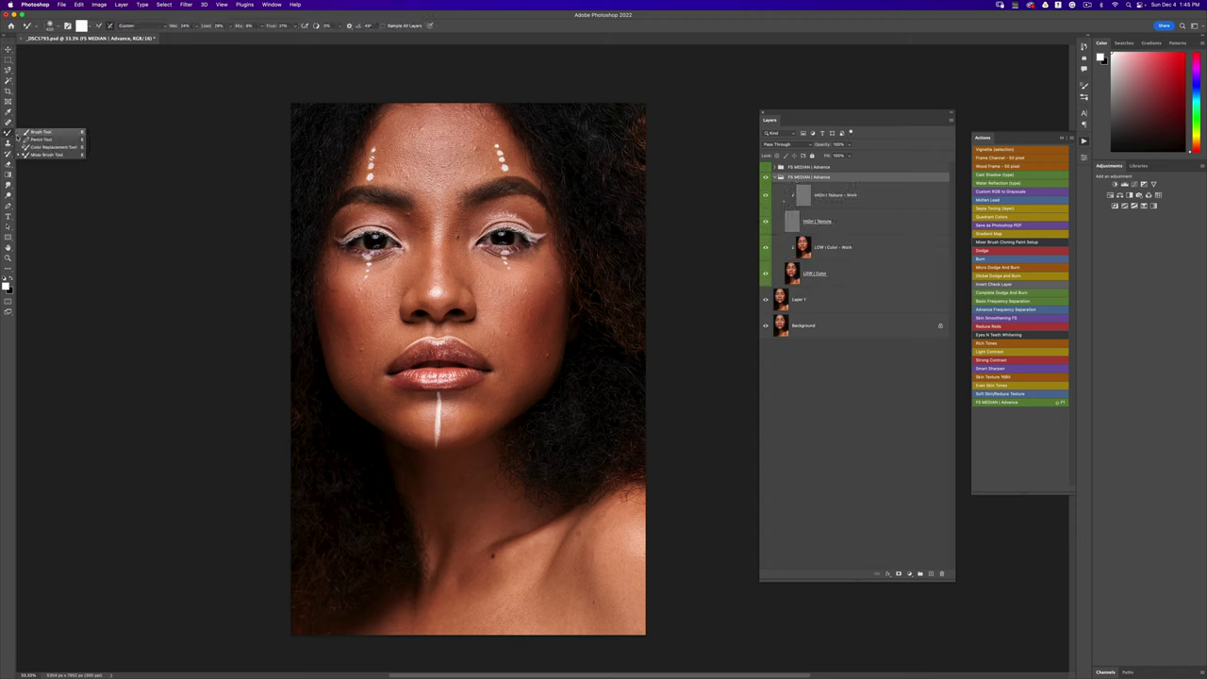
left_click(23, 155)
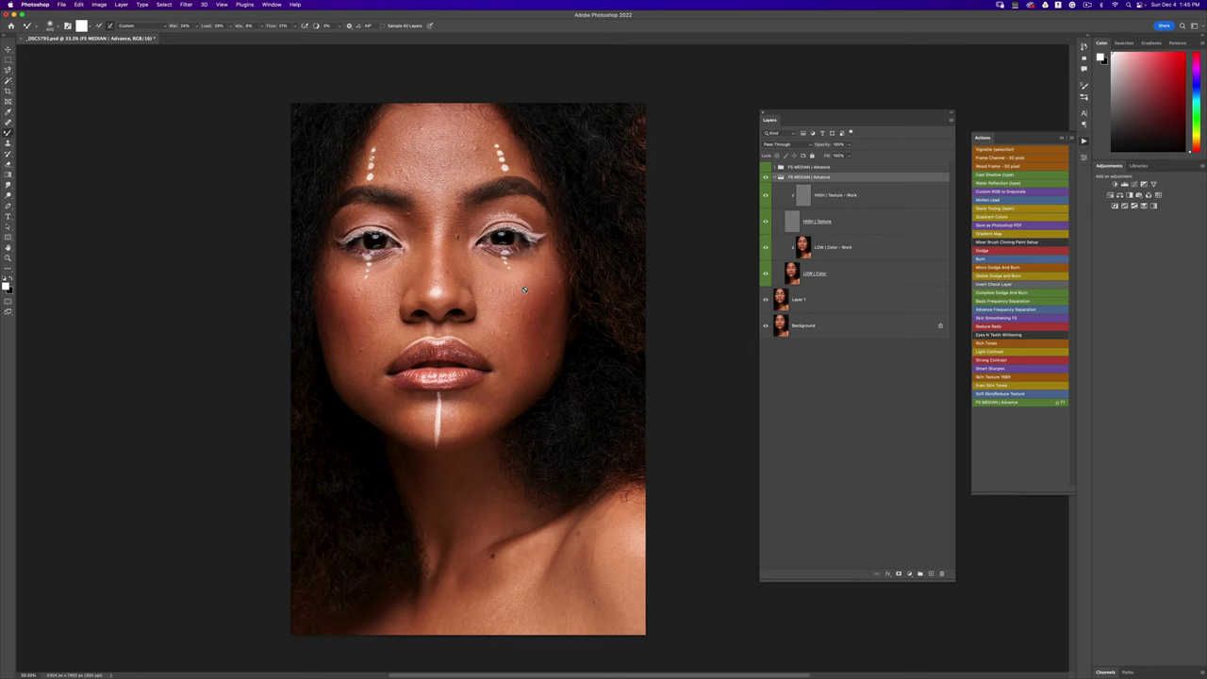
left_click(805, 246)
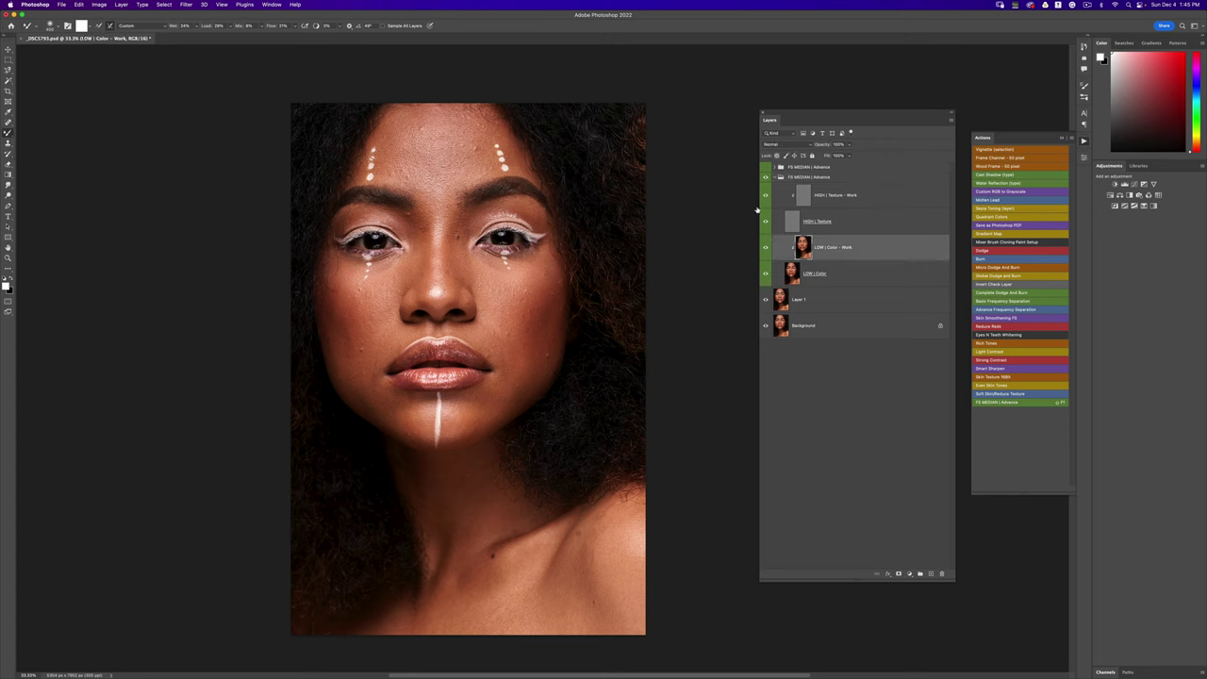
left_click(774, 177)
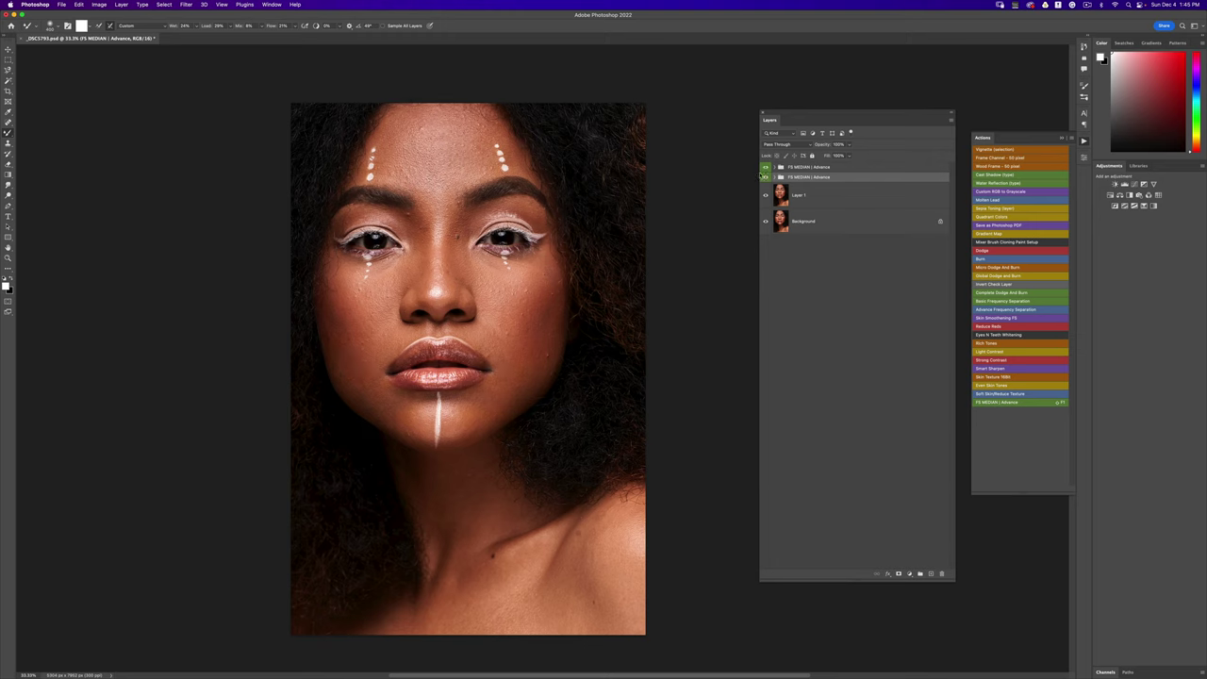
Delete the newly created lower FS MEDIAN | Advance group and keep the original group shown
left_click(766, 177)
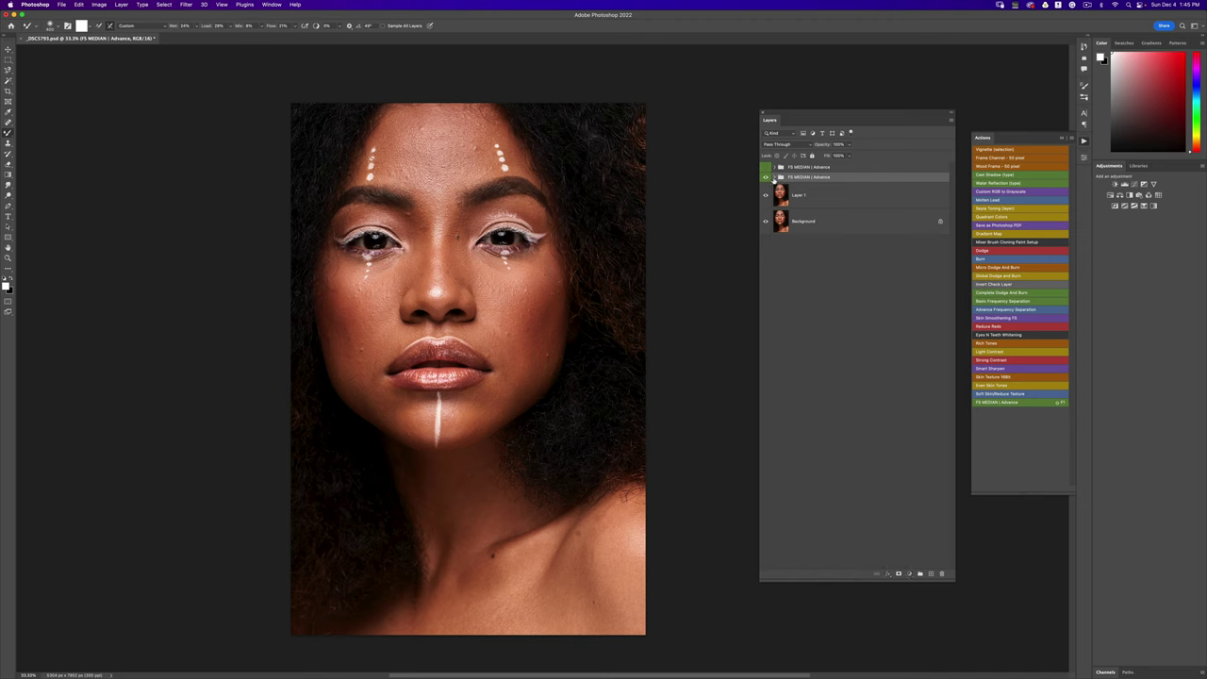
left_click(773, 178)
left_click(773, 177)
key("BackSpace")
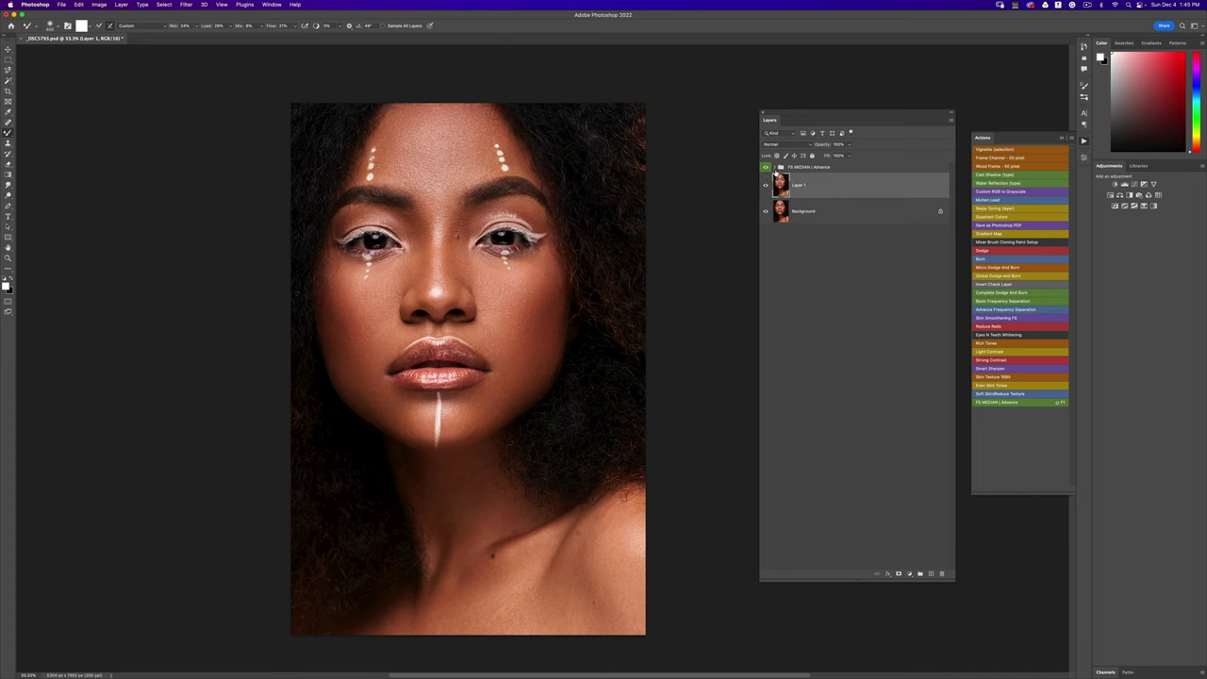
Expand the remaining FS MEDIAN | Advance group, select its LOW | Color - Work layer and activate the Mixer Brush
left_click(775, 171)
left_click(774, 167)
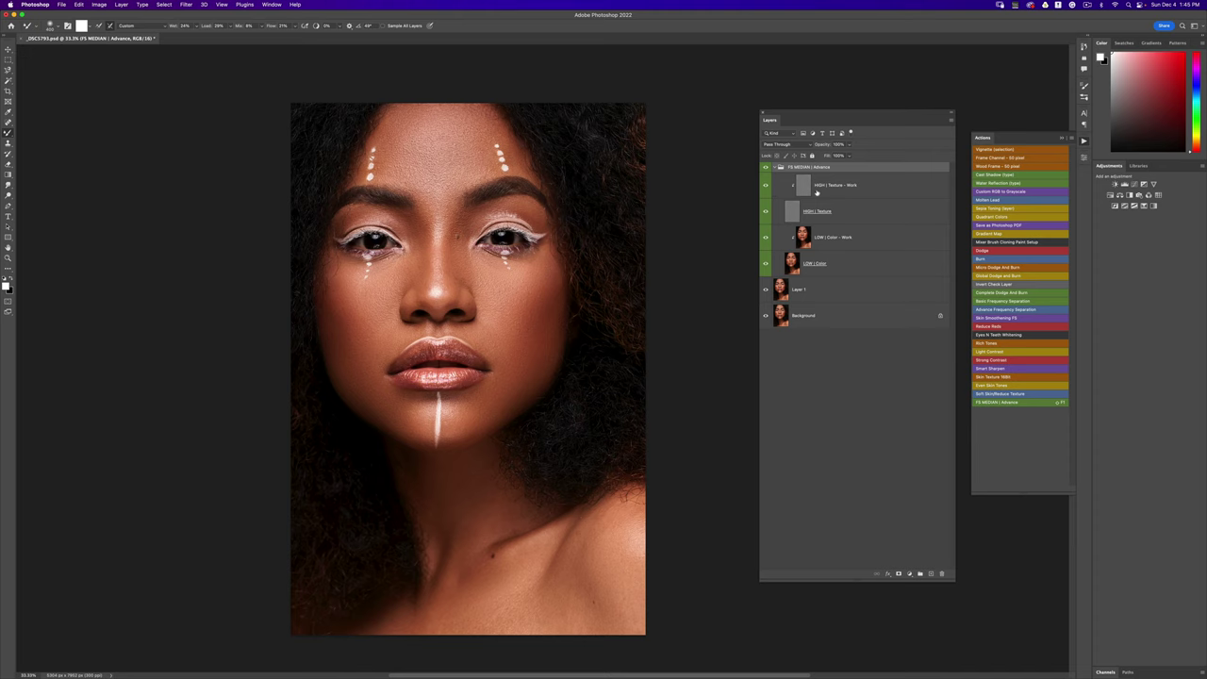
left_click(858, 189)
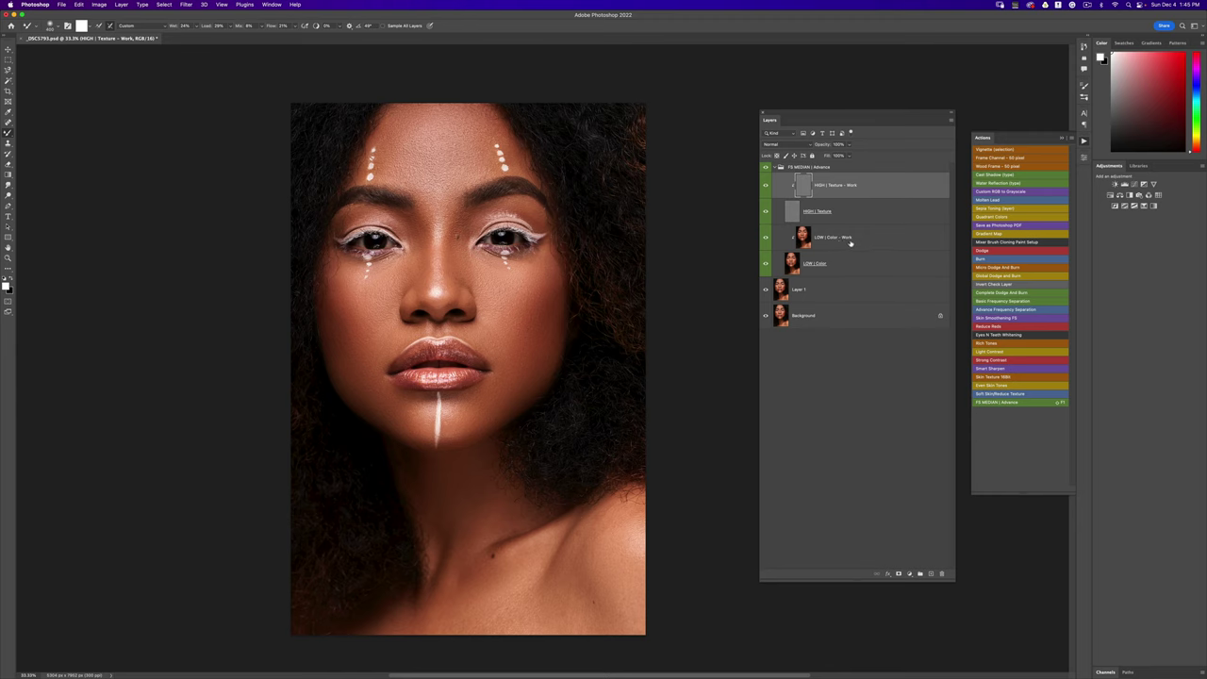
left_click(823, 247)
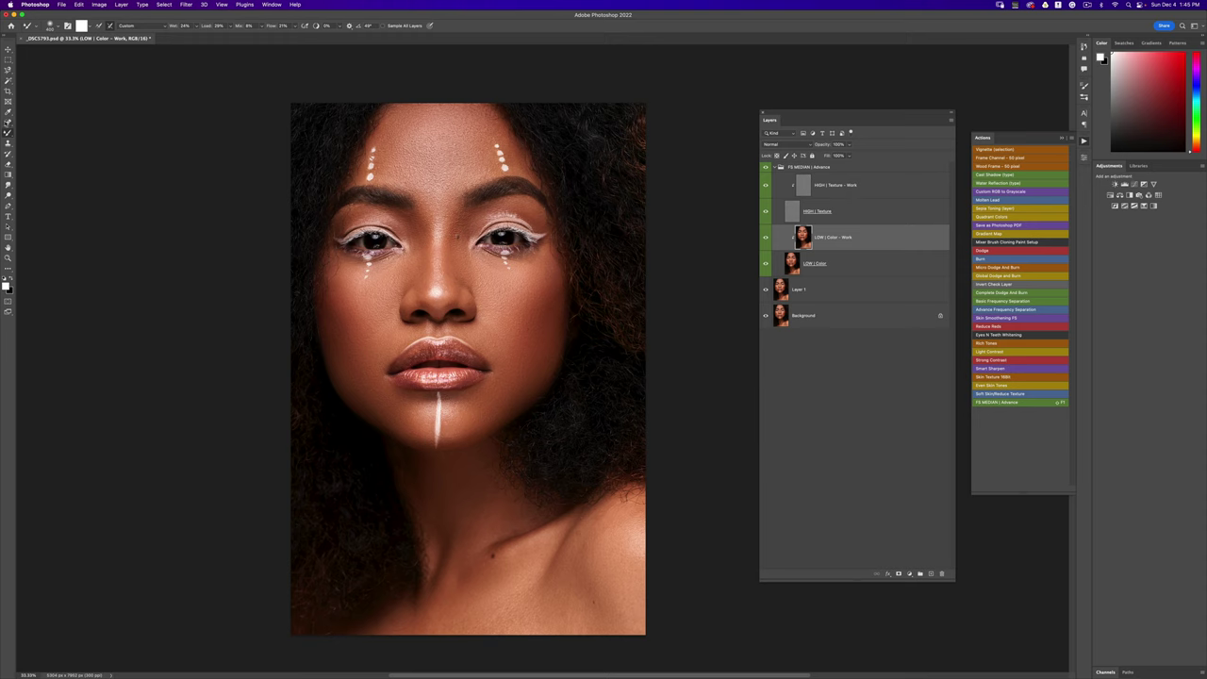
left_click(8, 123)
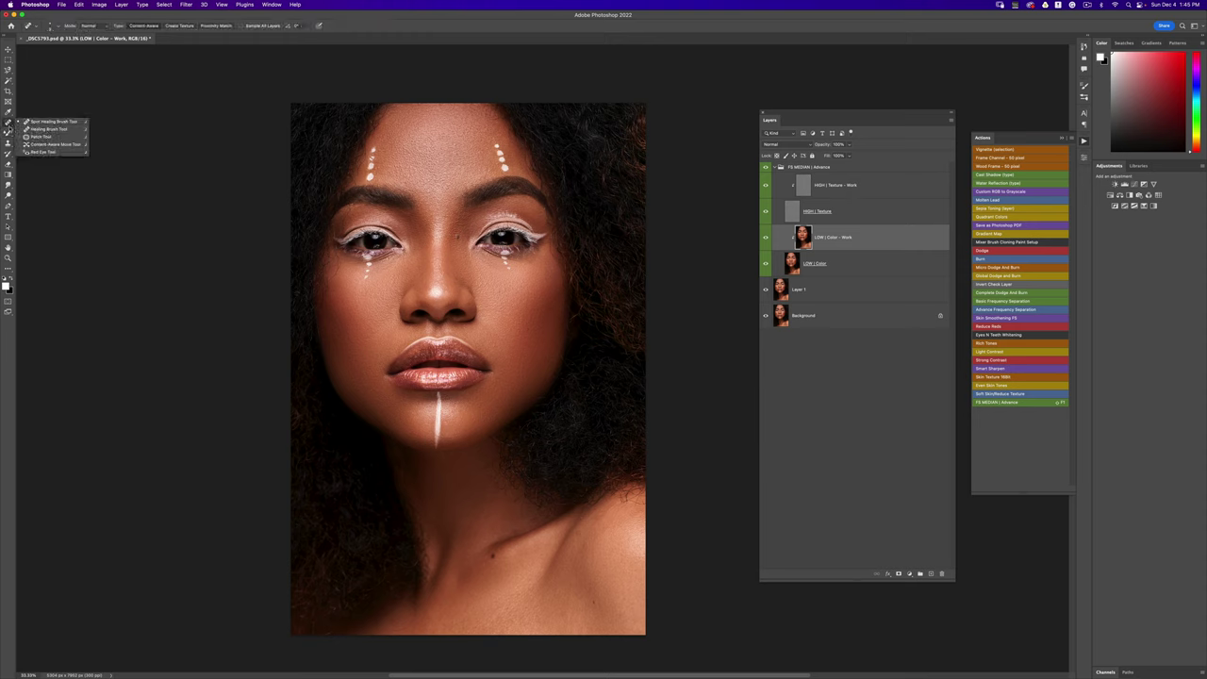
left_click(47, 122)
left_click(8, 133)
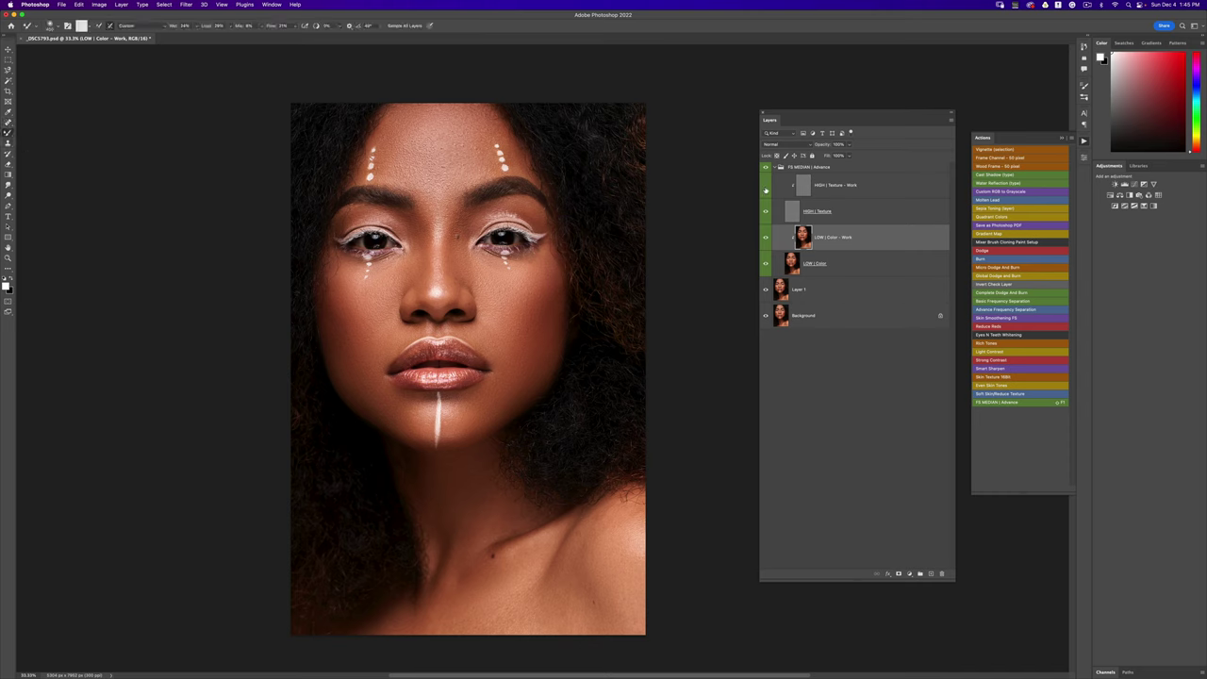
Hide LOW | Color - Work, then duplicate the LOW | Color layer and clip the copy to the original
left_click(778, 258)
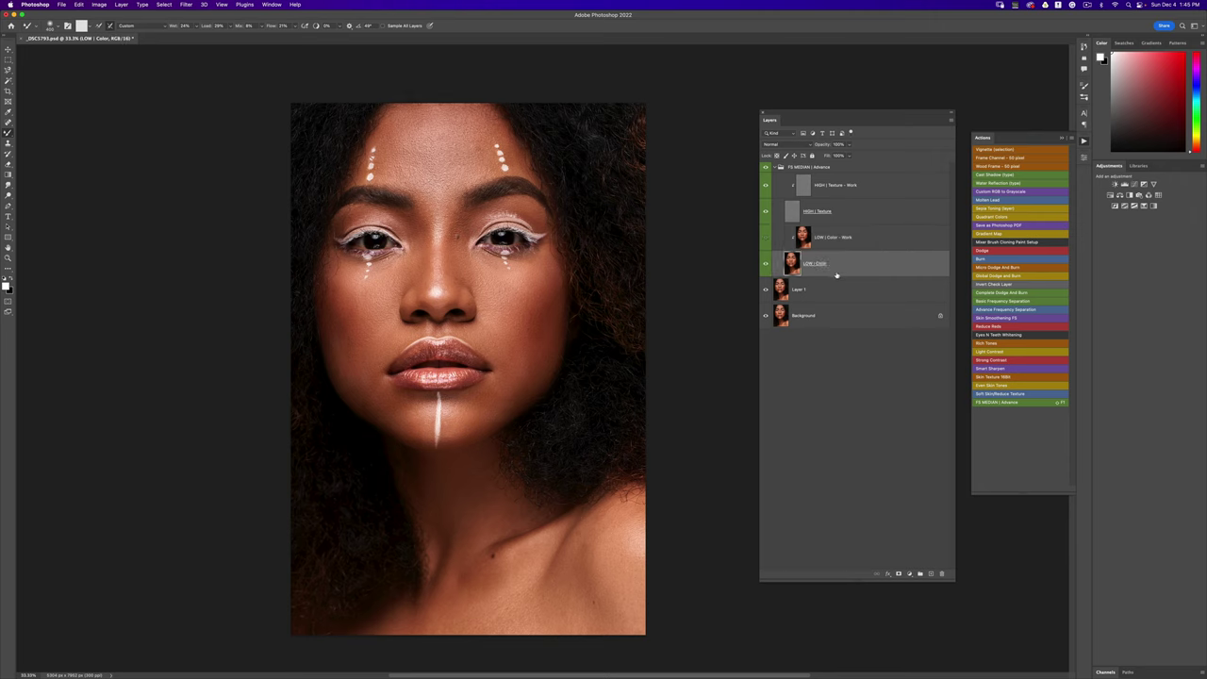
key("super+j")
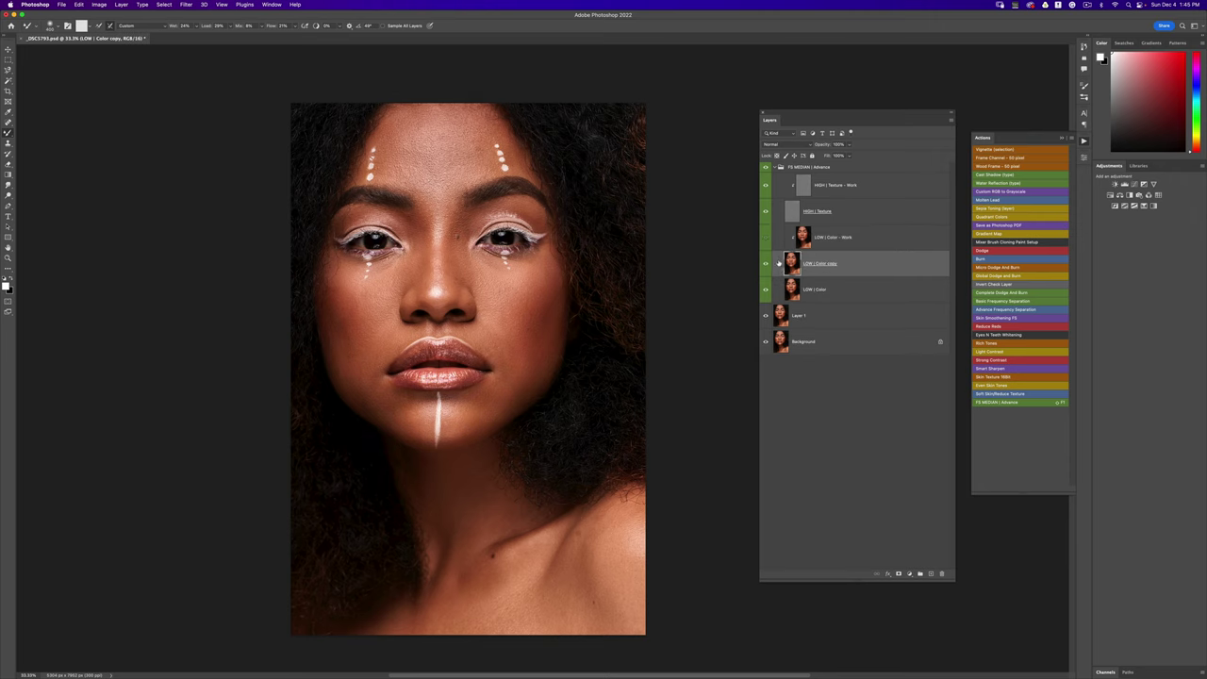
left_click(826, 276, "alt")
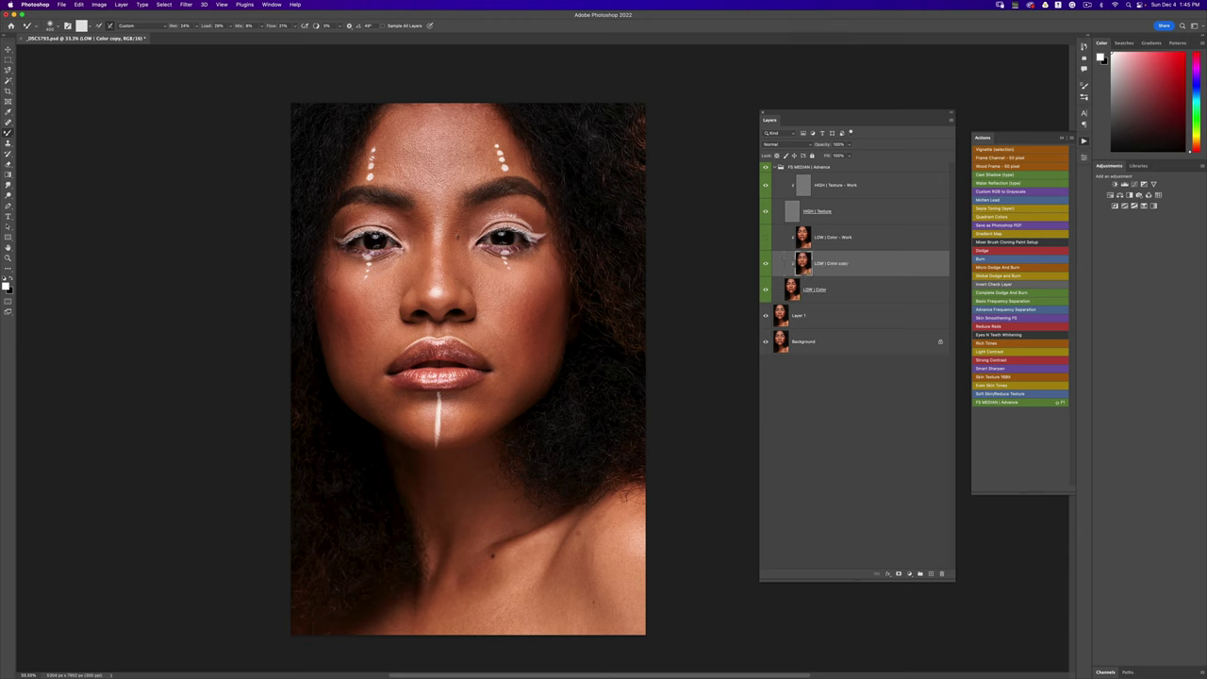
Blend the skin tones on the face with the Mixer Brush on the LOW | Color copy layer
key("z")
left_click_drag(493, 294, 516, 279)
key("super+0")
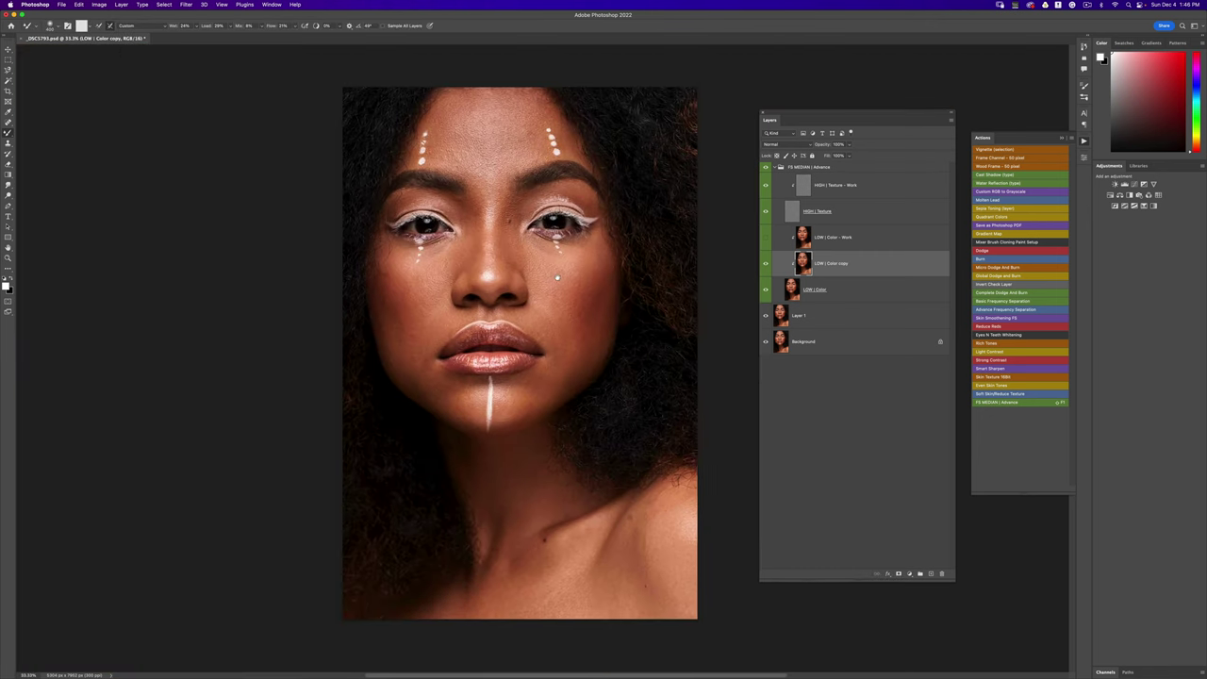
key("b")
left_click(384, 242, "alt")
left_click_drag(411, 336, 415, 330)
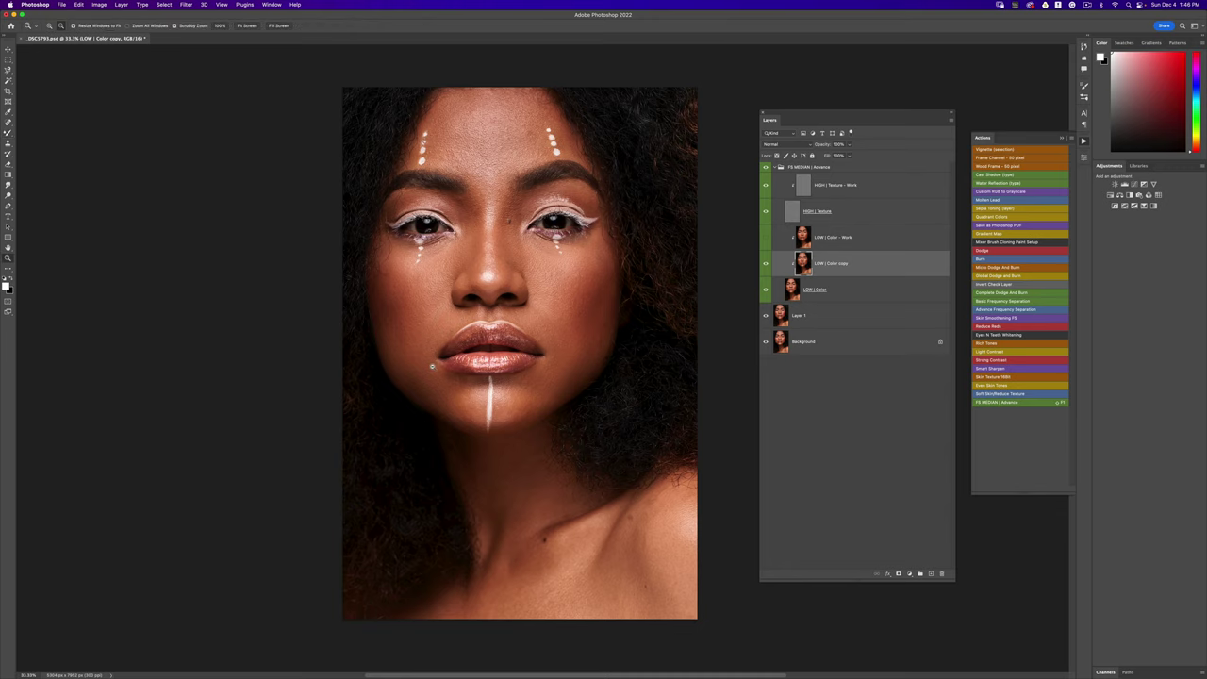
scroll(429, 365, "down", 1)
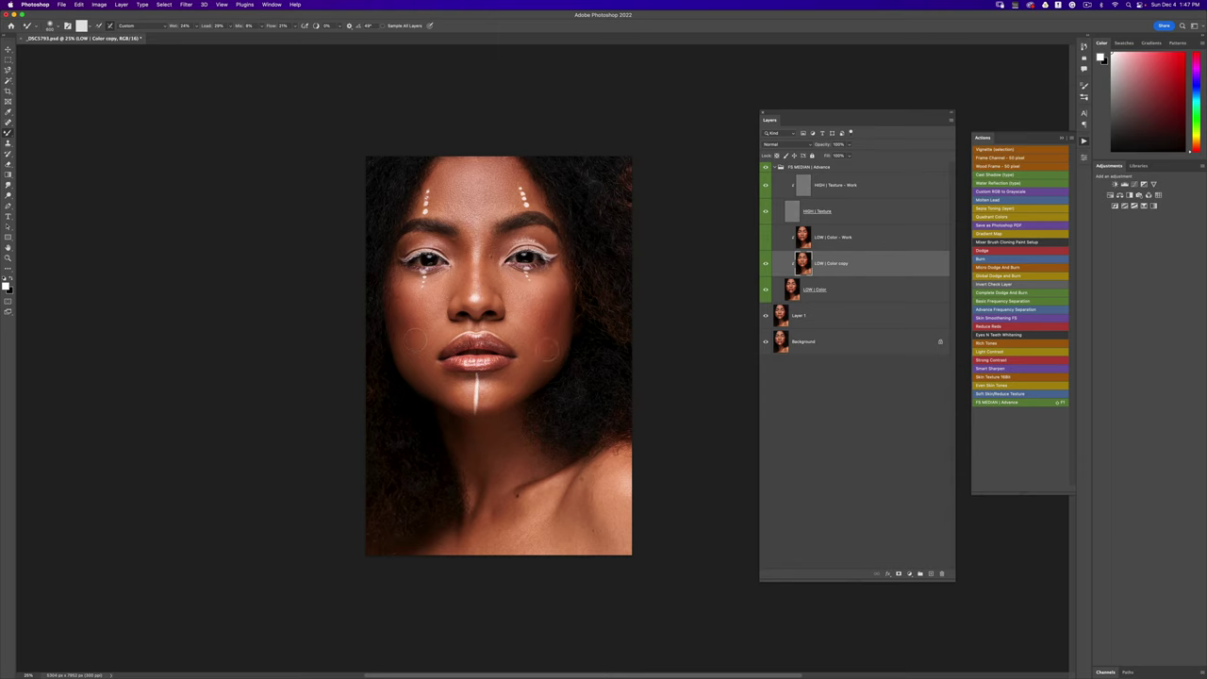
Compare the portrait with the LOW | Color copy layer hidden and shown, and check the blending at a reduced view
left_click(764, 266)
left_click(763, 274)
left_click(765, 268)
left_click(766, 267)
left_click(764, 266)
left_click(764, 266)
left_click(765, 267)
left_click(765, 266)
key("z")
left_click(531, 337, "alt")
key("b")
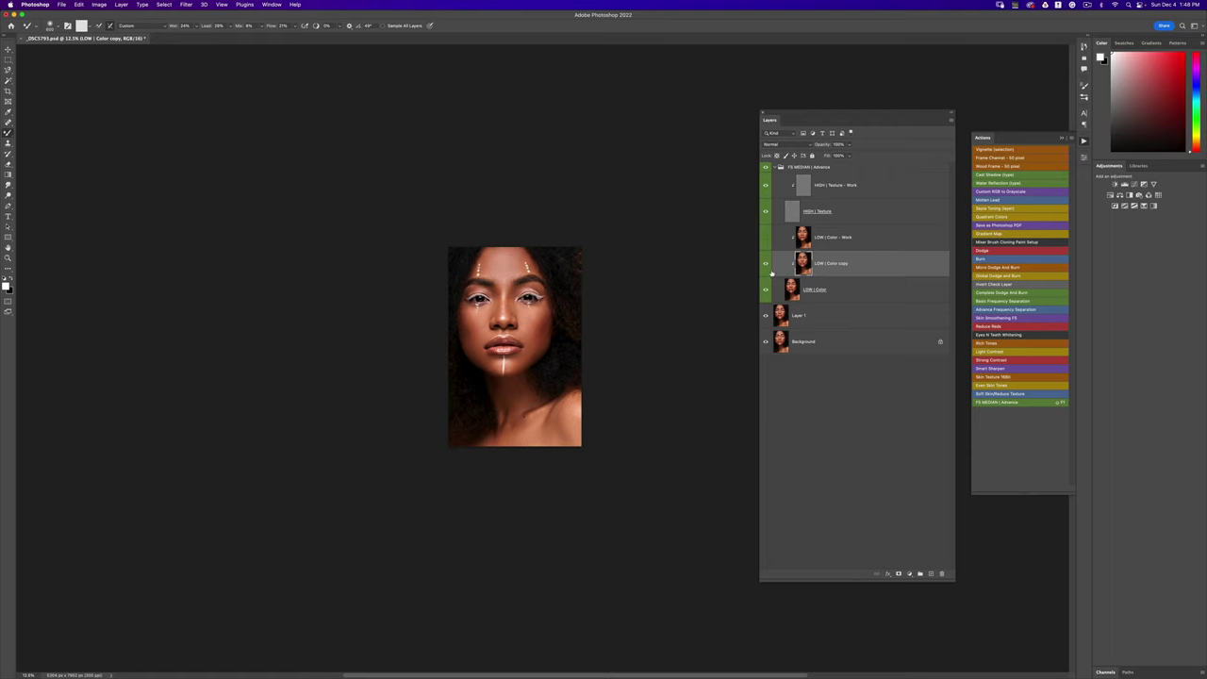
Toggle the visibility of the LOW | Color copy and LOW | Color - Work layers to compare the skin blending, leaving only the copy shown
left_click(765, 263)
left_click(766, 238)
left_click(765, 265)
key("z")
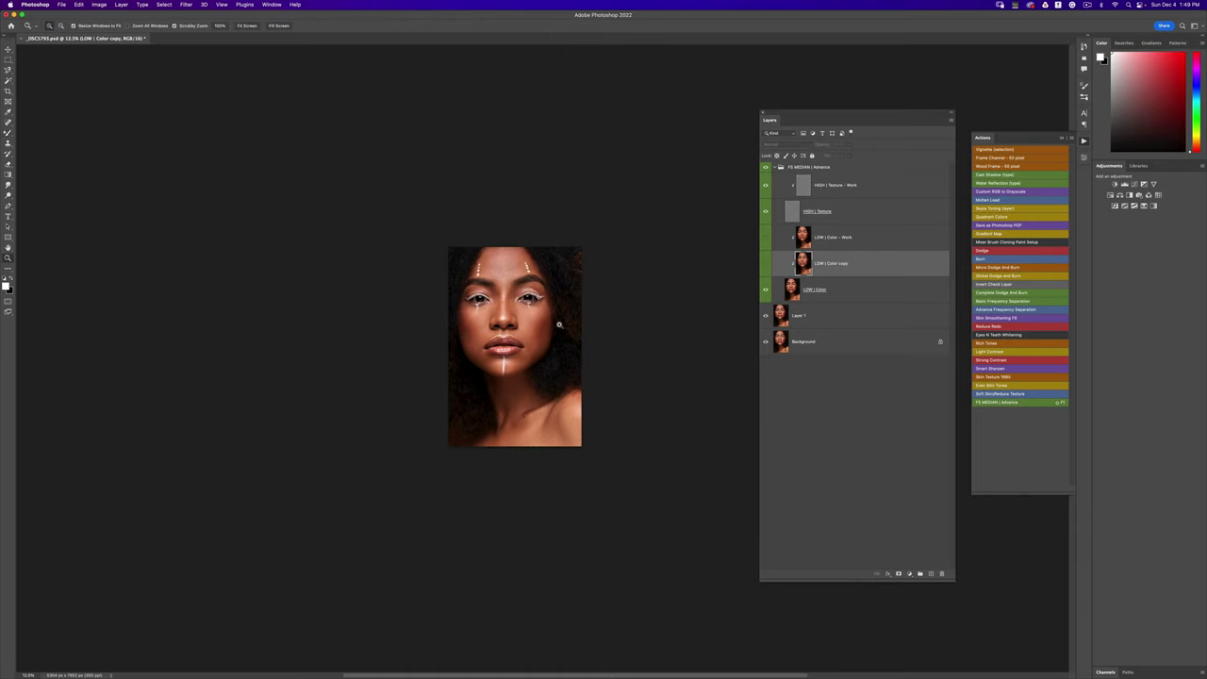
left_click_drag(559, 259, 540, 325)
key("b")
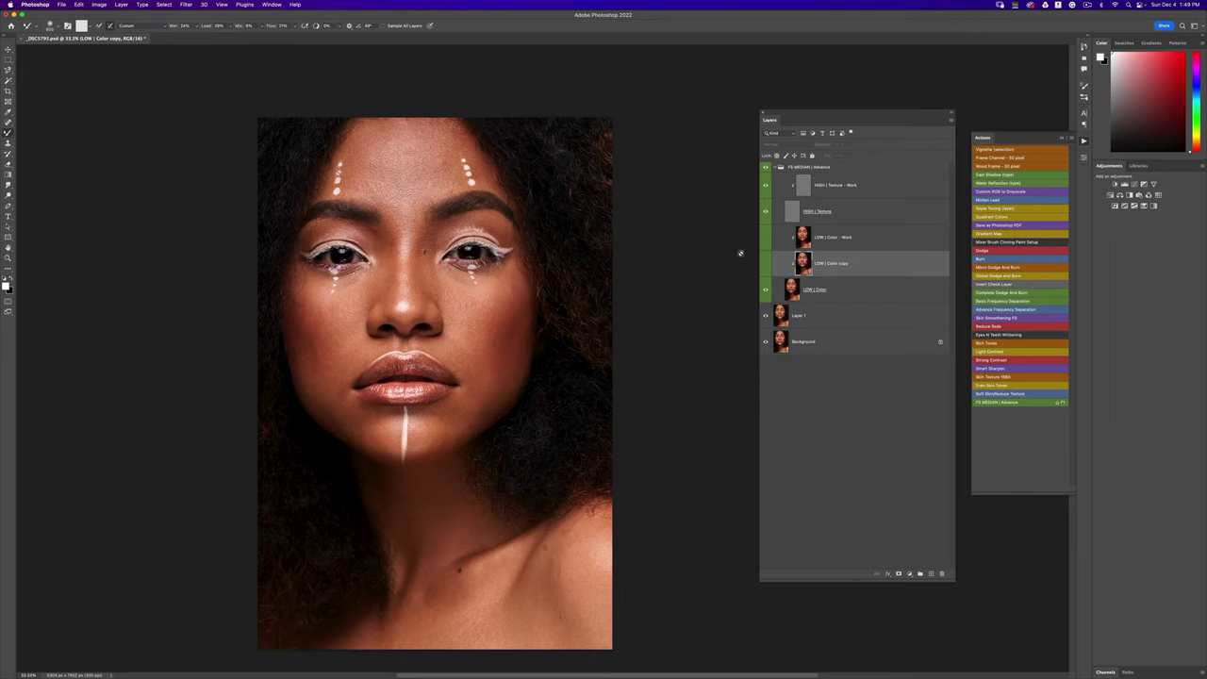
left_click(764, 265)
left_click(764, 265)
Inspect the blended skin at 100% from the forehead and eyes down to the lips, chin and neck
key("z")
left_click_drag(443, 311, 565, 316)
key("b")
scroll(424, 273, "up", 10)
scroll(423, 274, "left", 5)
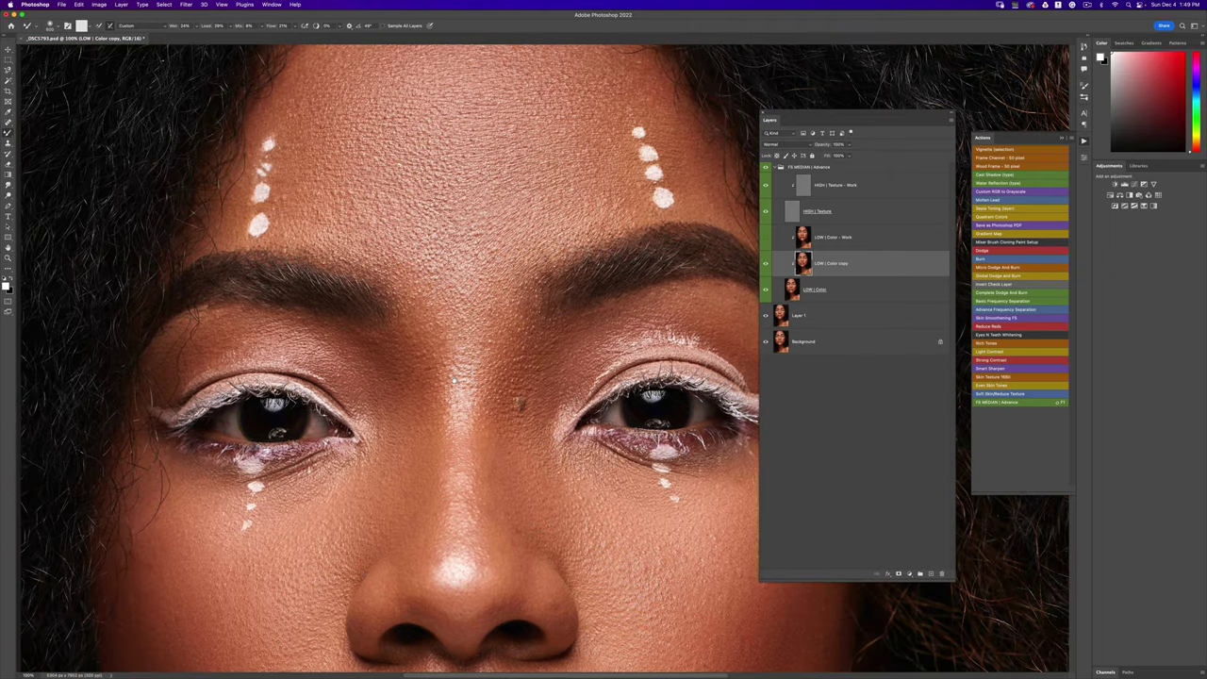
scroll(454, 381, "down", 10)
scroll(454, 381, "left", 4)
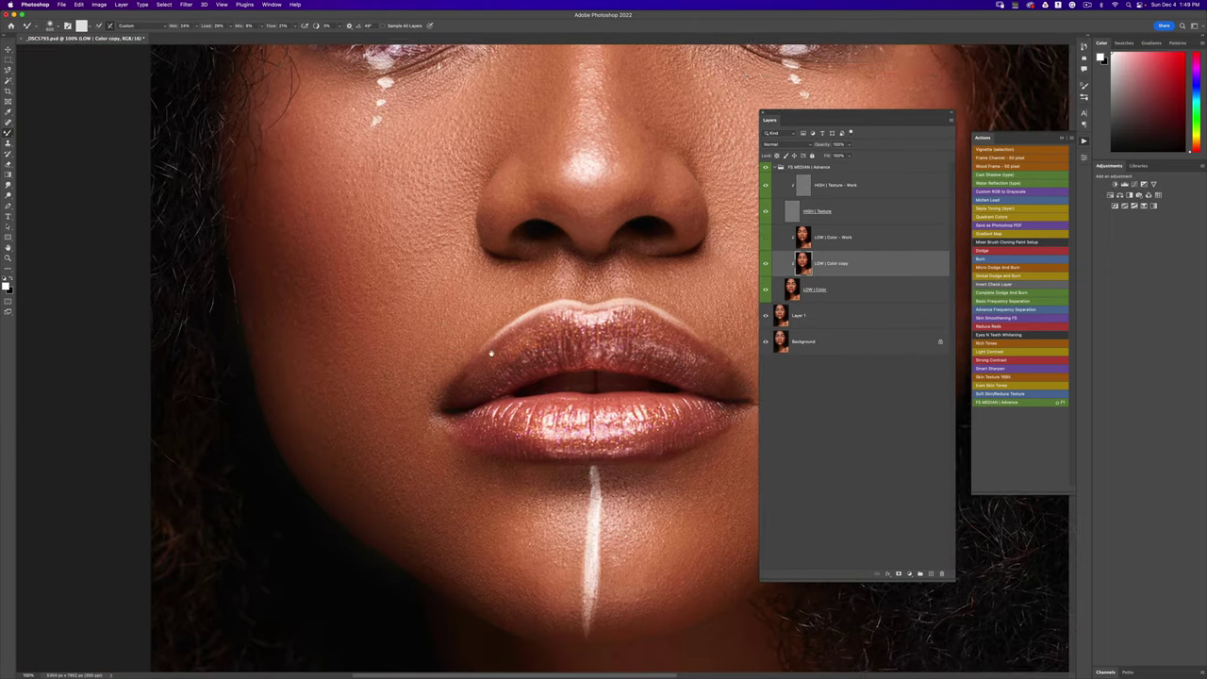
scroll(490, 354, "right", 5)
scroll(490, 354, "down", 5)
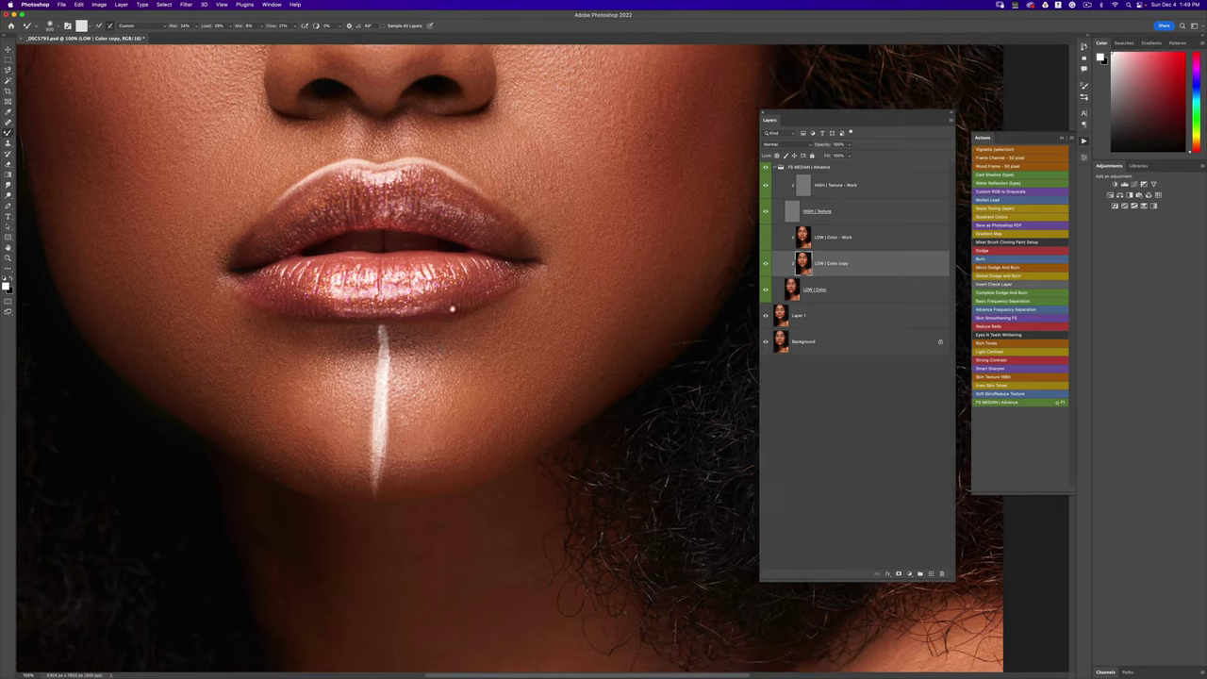
scroll(453, 308, "down", 4)
scroll(452, 308, "left", 2)
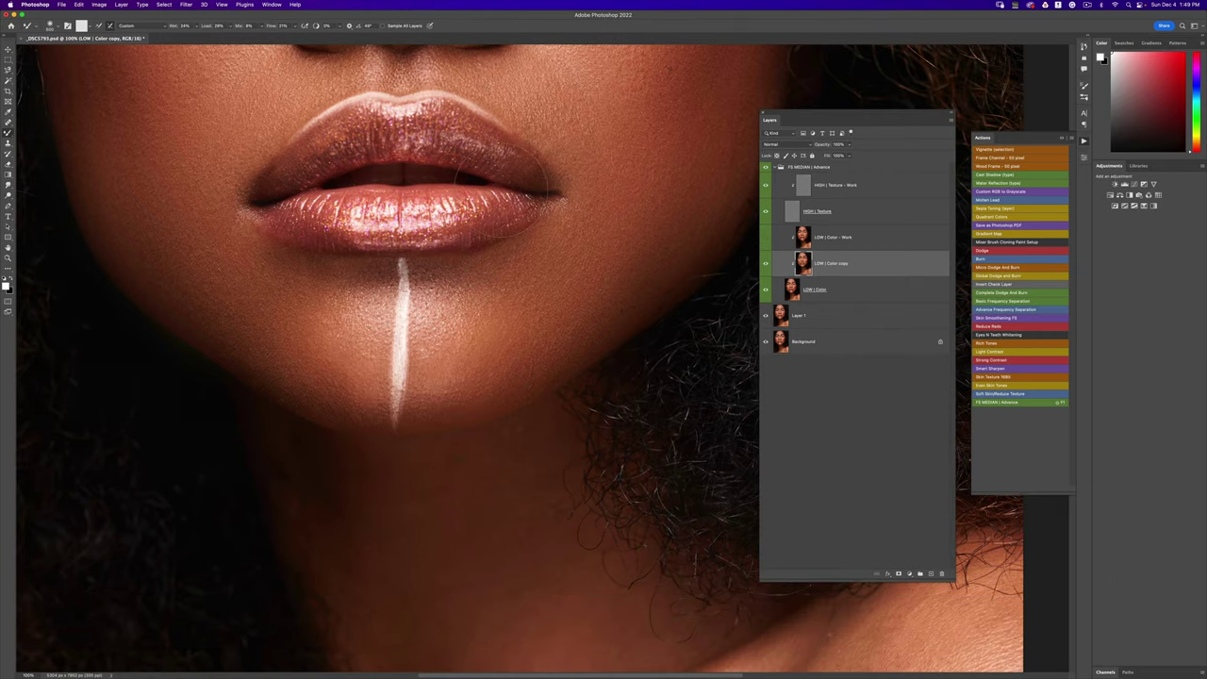
Examine the overall skin tone transitions across the face, neck and shoulder at several reduced magnifications
key("z")
left_click(587, 277, "alt")
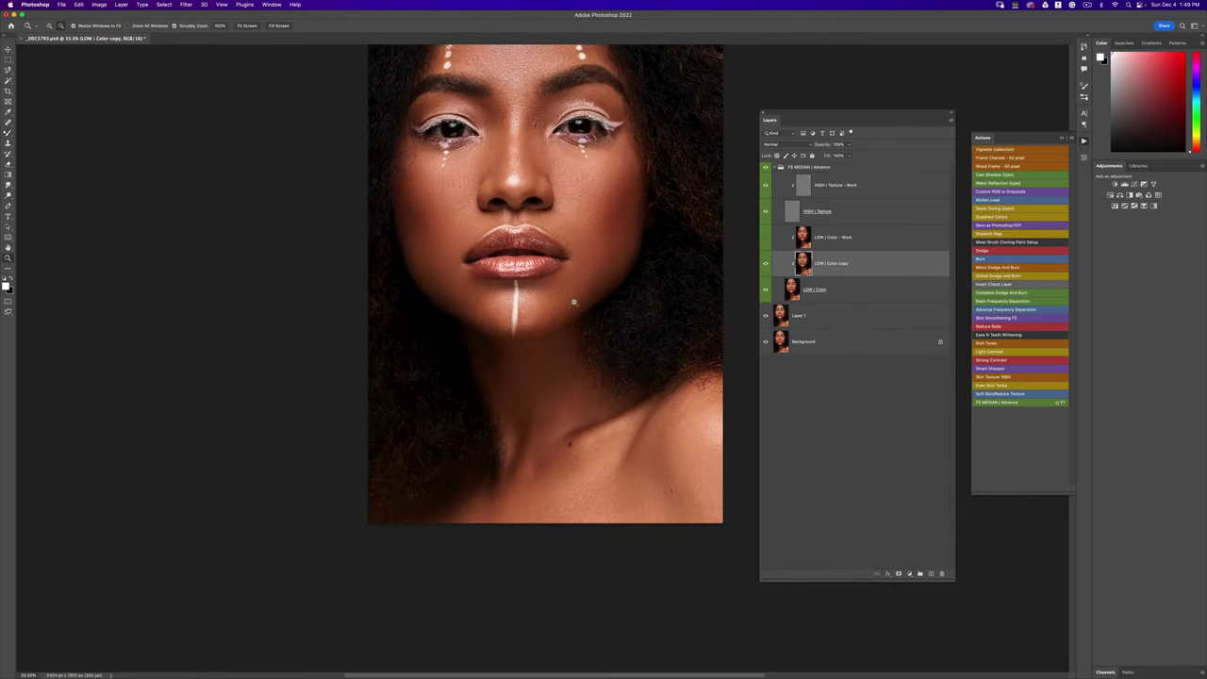
left_click(573, 302, "alt")
left_click(577, 302)
left_click(584, 302)
left_click_drag(587, 302, 547, 405)
key("b")
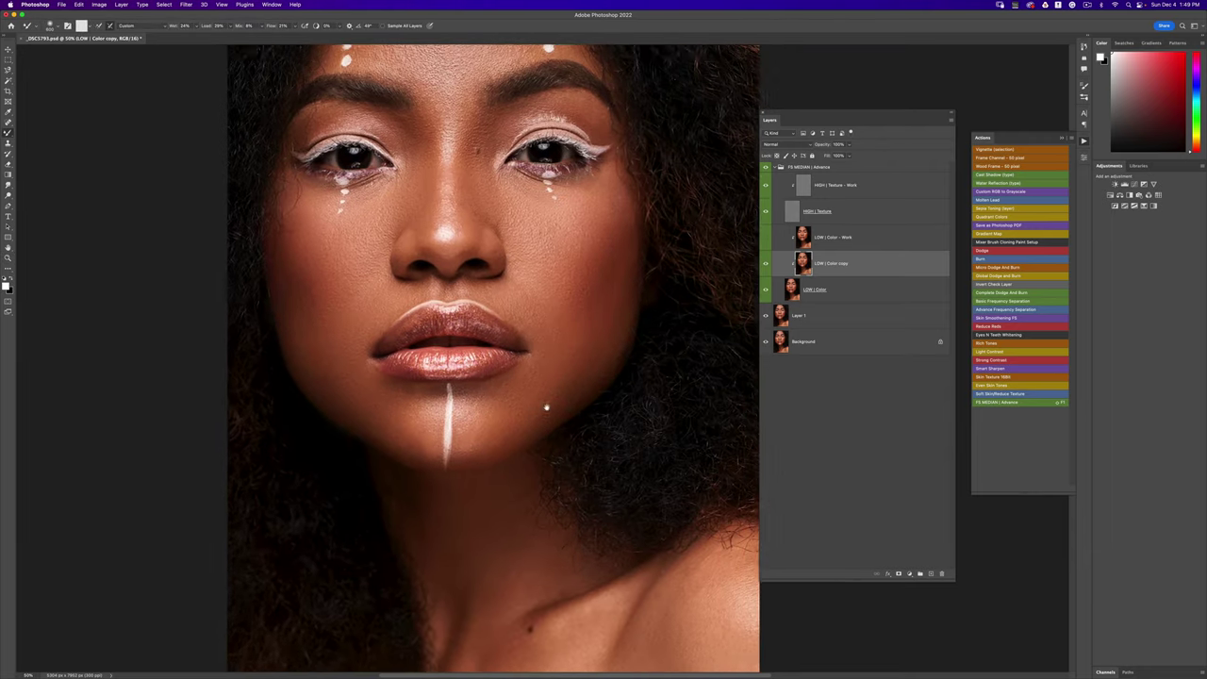
scroll(547, 405, "up", 2)
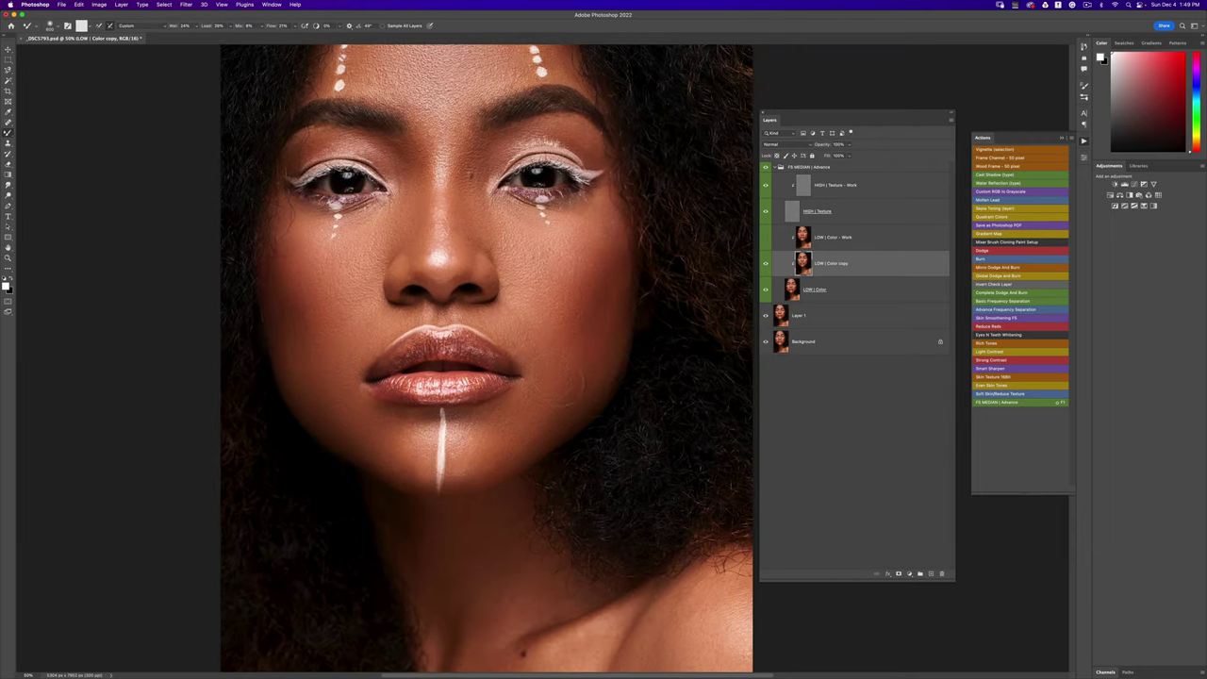
key("z")
left_click(547, 361, "alt")
left_click(545, 364, "alt")
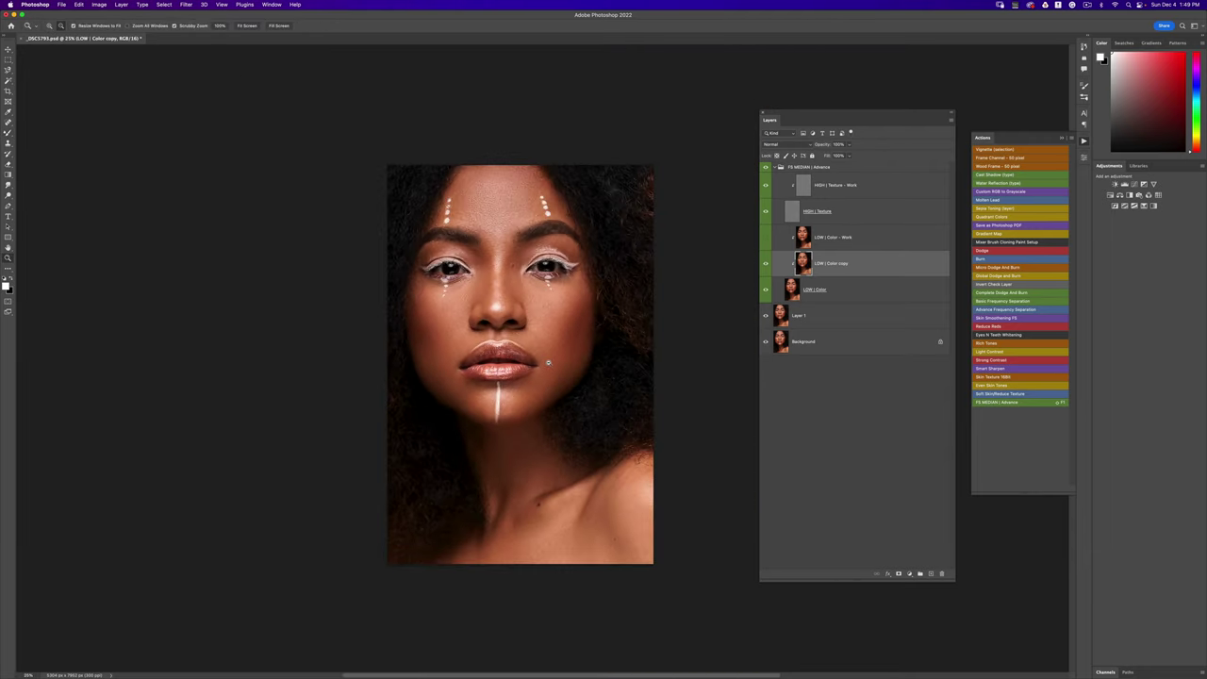
left_click(545, 366)
left_click(553, 358, "alt")
key("b")
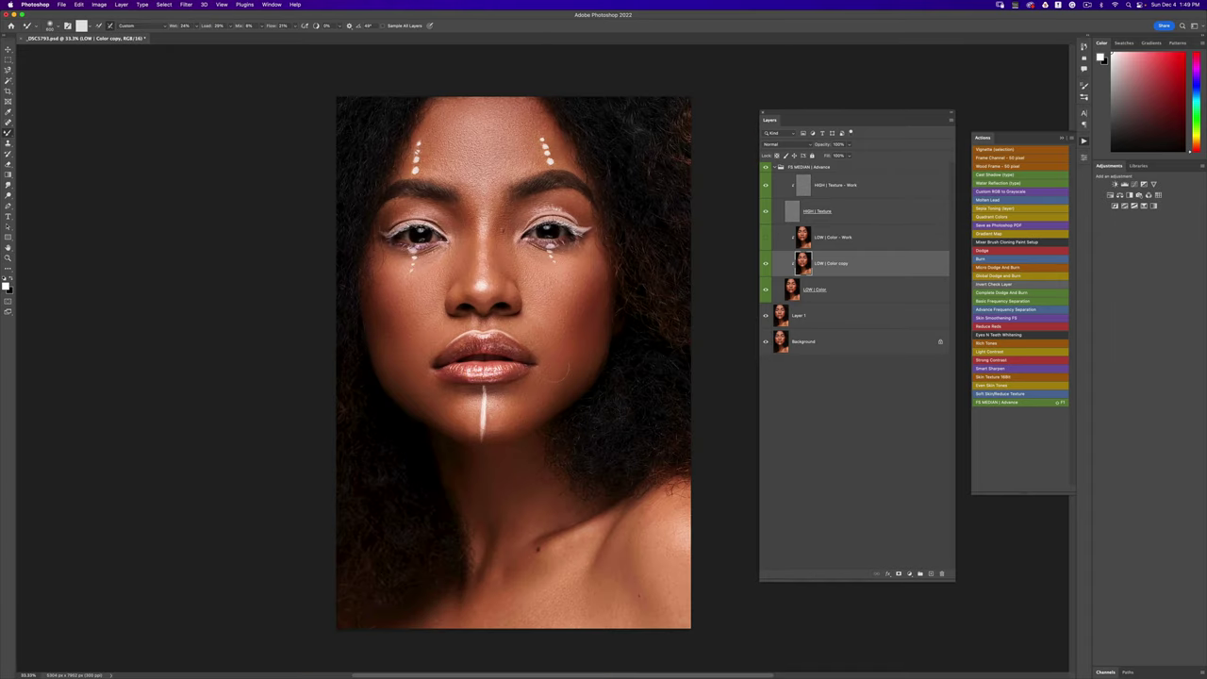